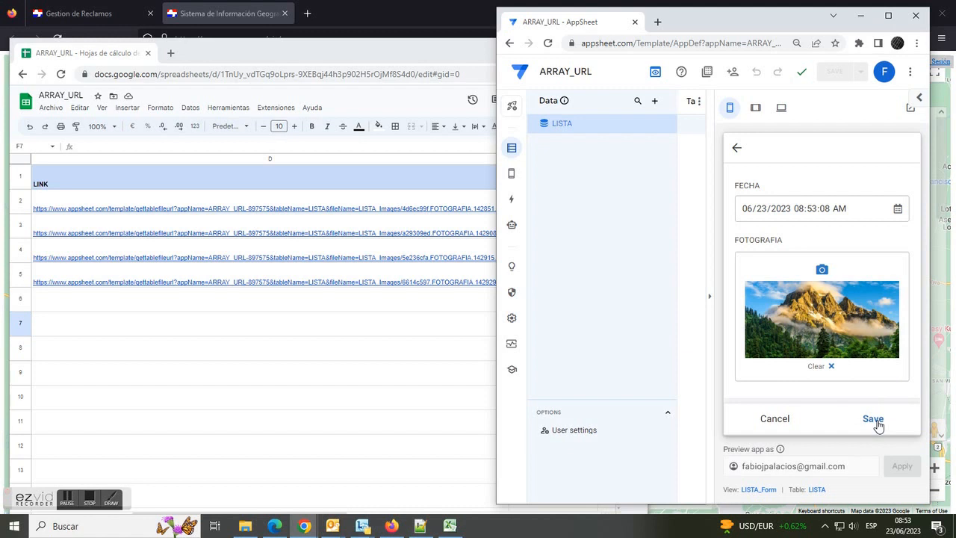
Step: Save the new photo record in the app preview and narrow the AppSheet window to uncover more of the spreadsheet
left_click(874, 420)
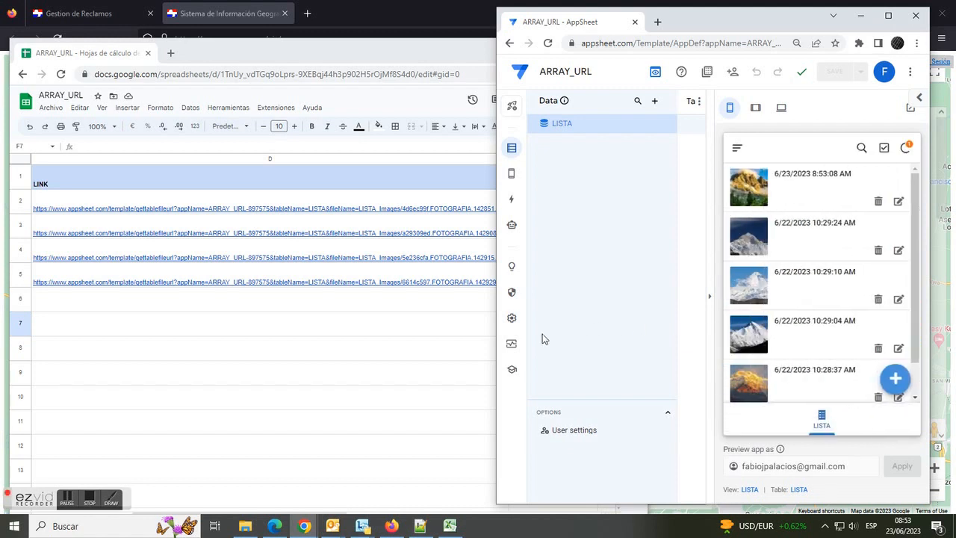
left_click_drag(499, 332, 633, 334)
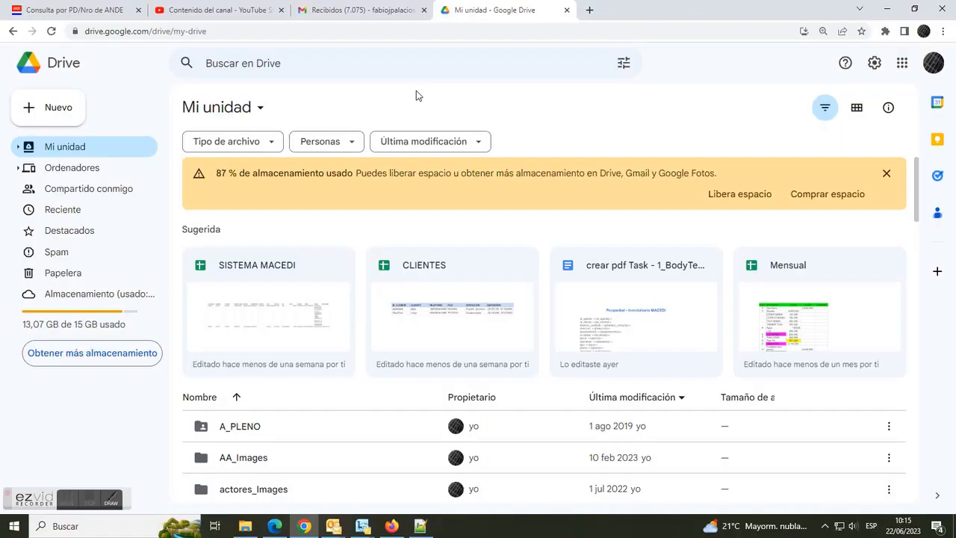
Step: Create a new Google Sheets spreadsheet from Drive and name it ARRAY_URL
left_click(52, 112)
mouse_move(191, 216)
left_click(245, 221)
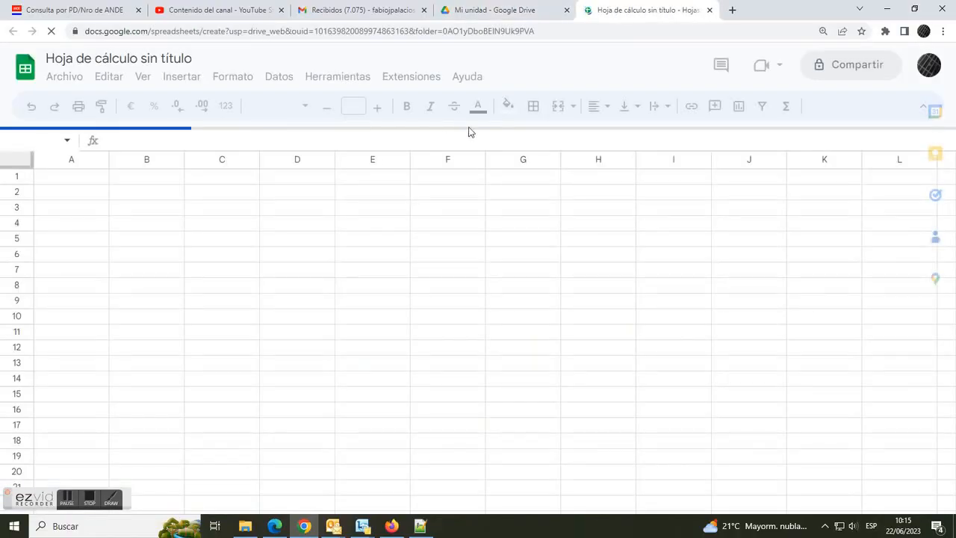
left_click(131, 58)
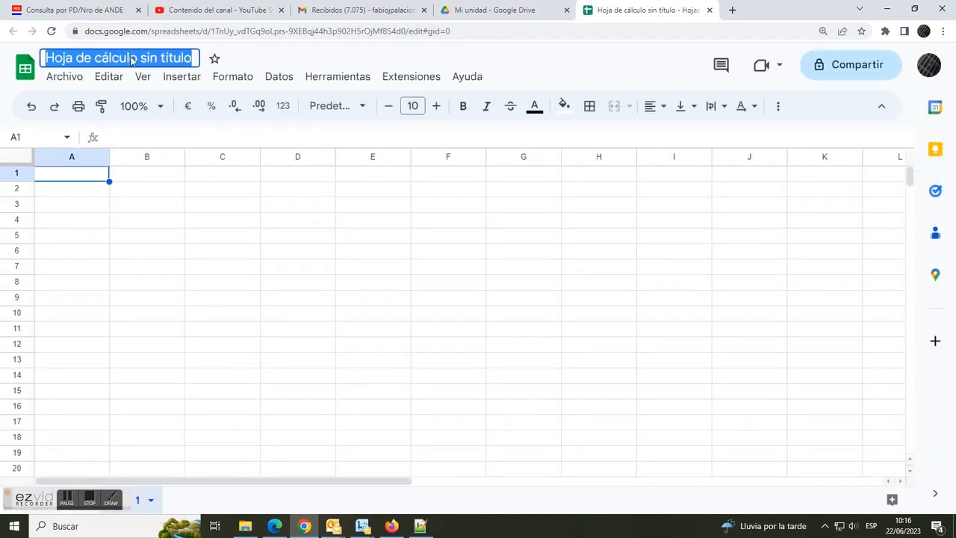
type("ARRA")
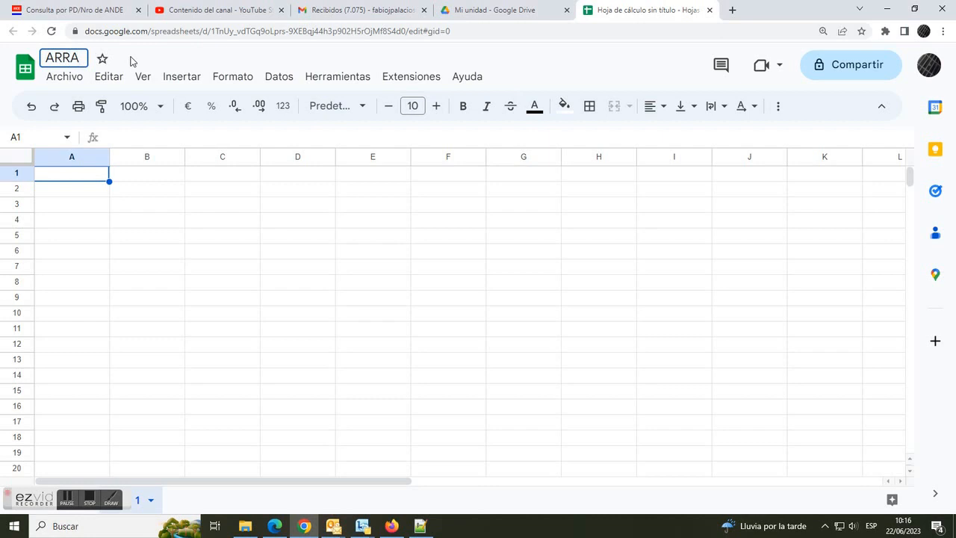
type("Y_URL")
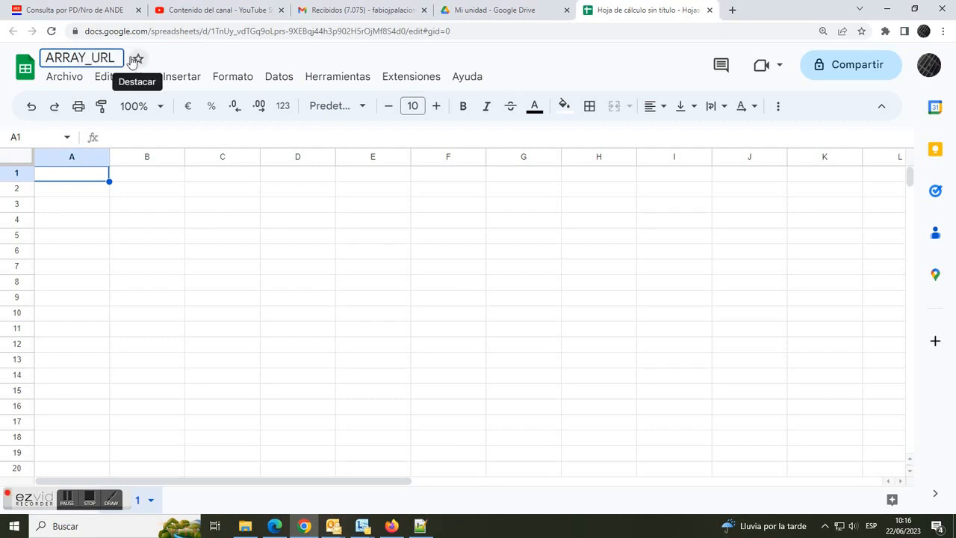
left_click(97, 204)
Step: Rename the spreadsheet's only sheet as LISTA
left_click_drag(42, 495, 455, 473)
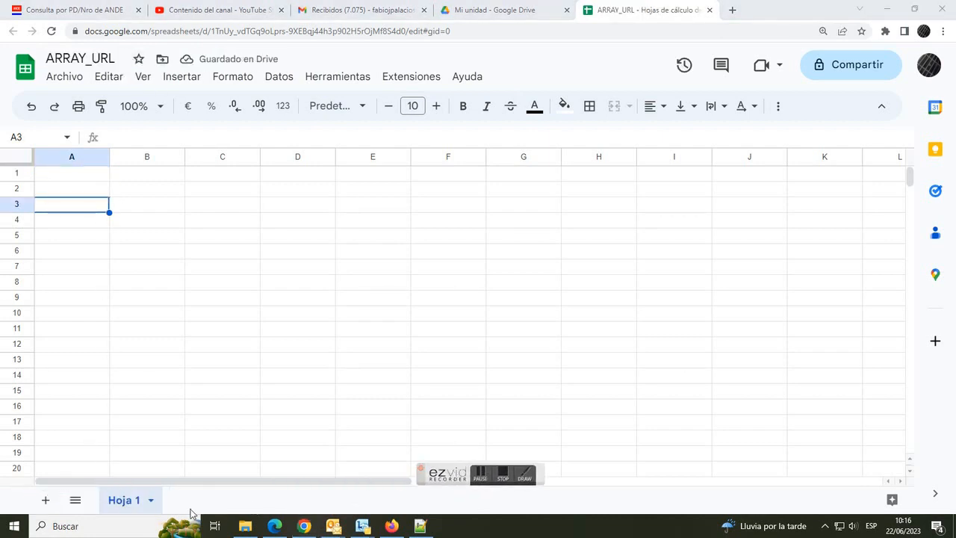
double_click(127, 500)
type("LISTA")
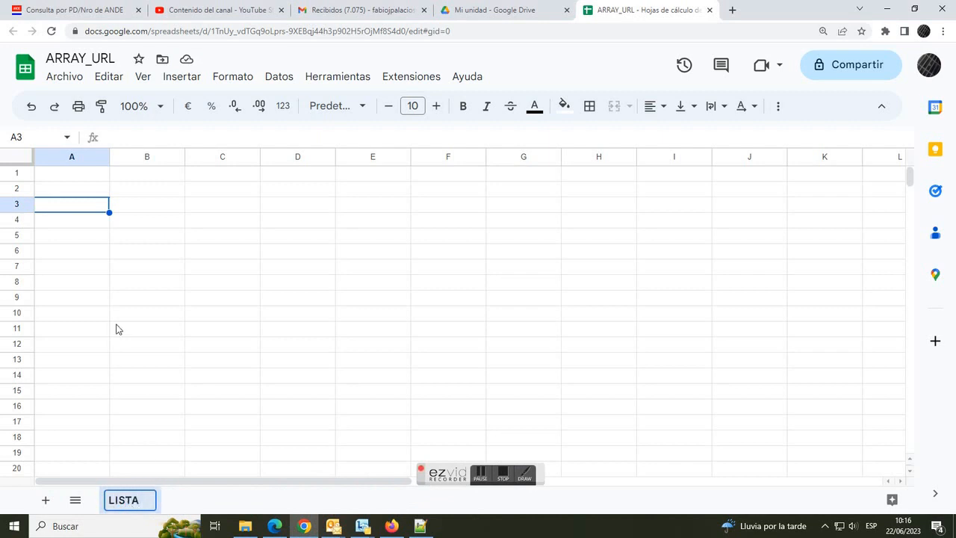
left_click(117, 331)
Step: Enter the column headers ID, FECHA, FOTOGRAFIA, LINK and IMAGEN in cells A1 to E1
left_click(75, 181)
type("ID")
key("Tab")
type("FEC")
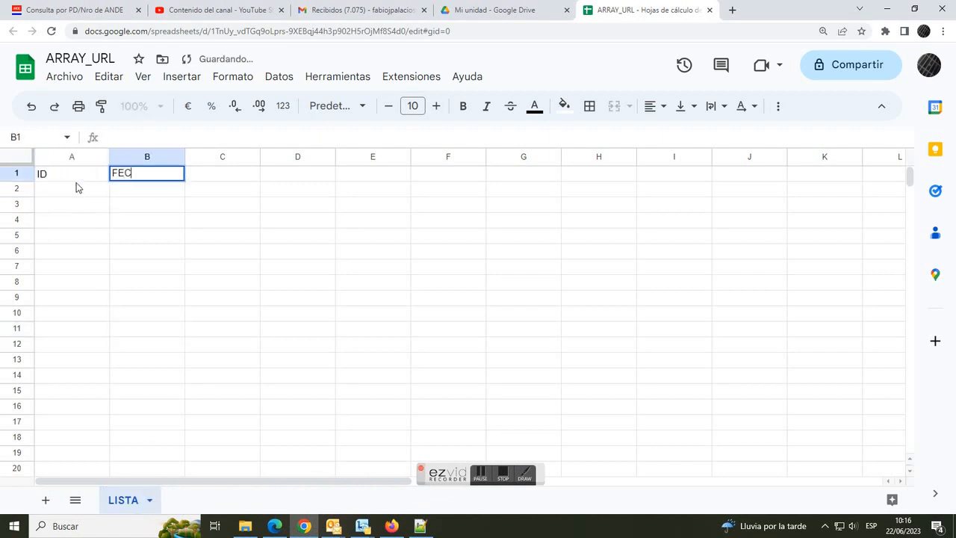
type("AHA")
key("Tab")
type("F")
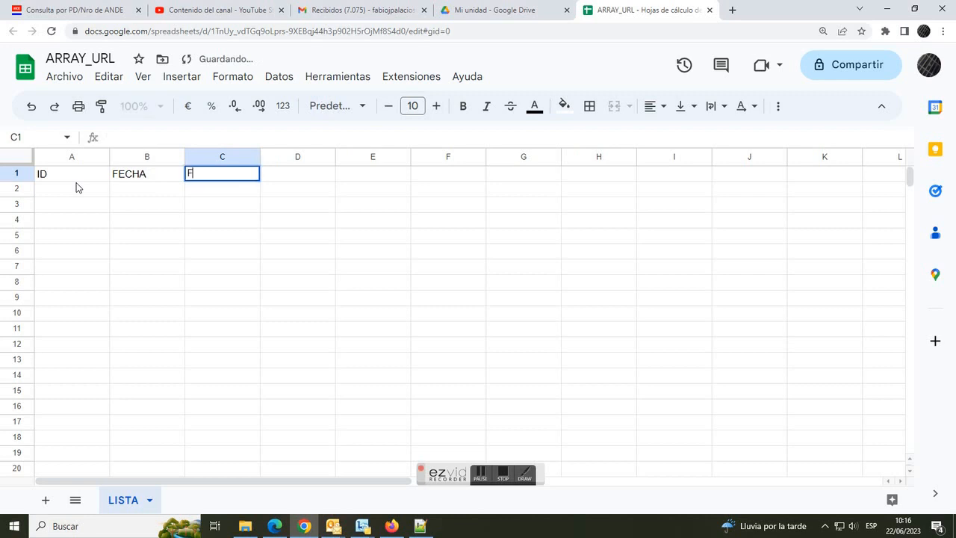
type("OTOGRAFIA")
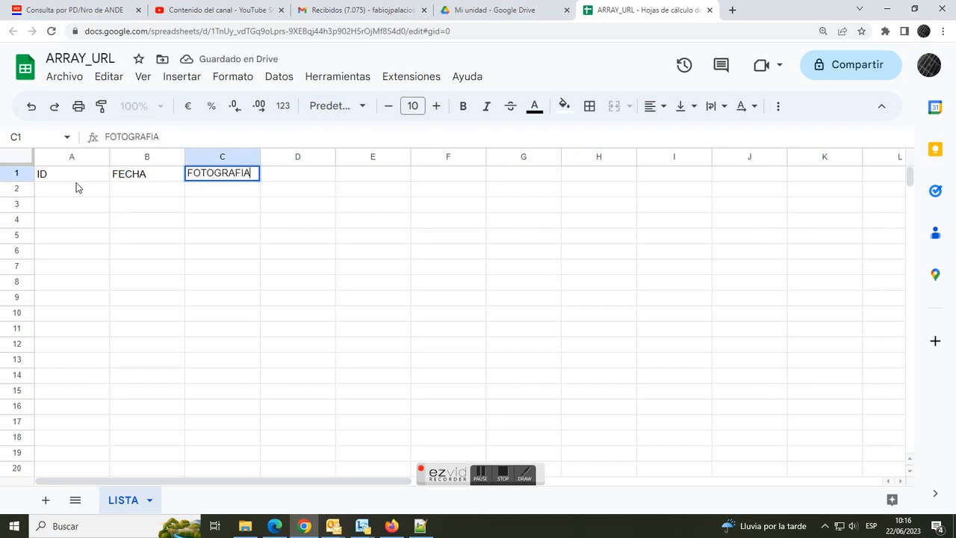
key("Tab")
type("LINK")
key("Tab")
type("IMAGEN")
key("Return")
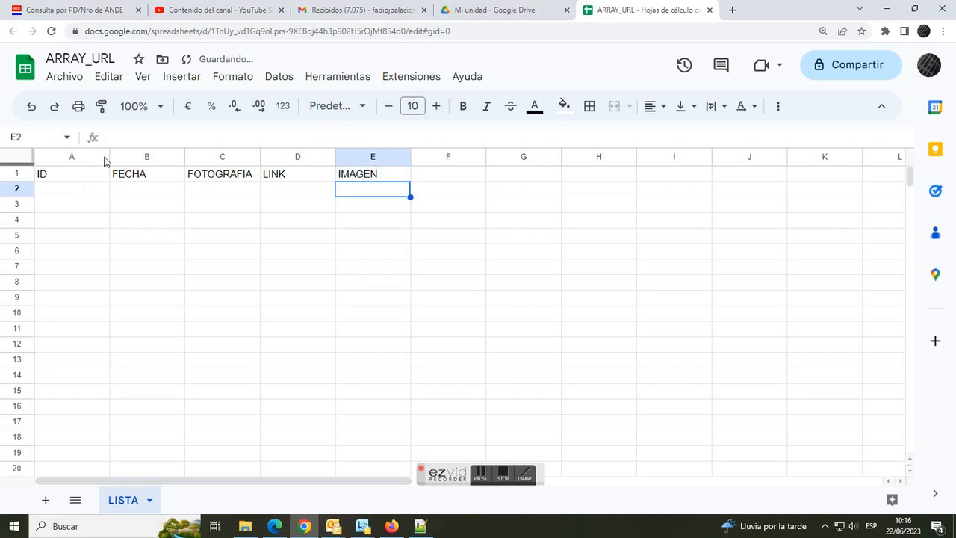
Step: Make the header cells A1:E1 bold and give them a light blue fill
left_click_drag(71, 174, 386, 179)
left_click(463, 105)
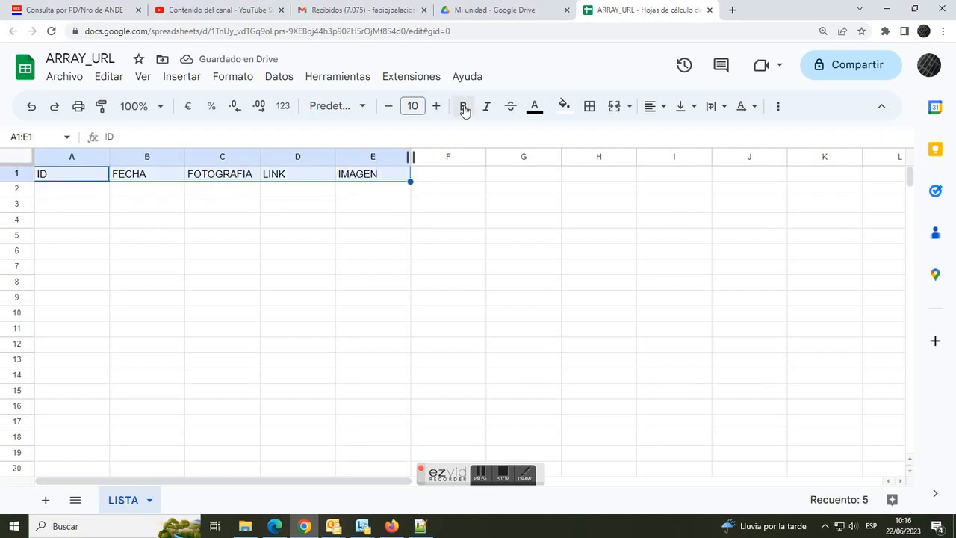
left_click(565, 105)
left_click(647, 193)
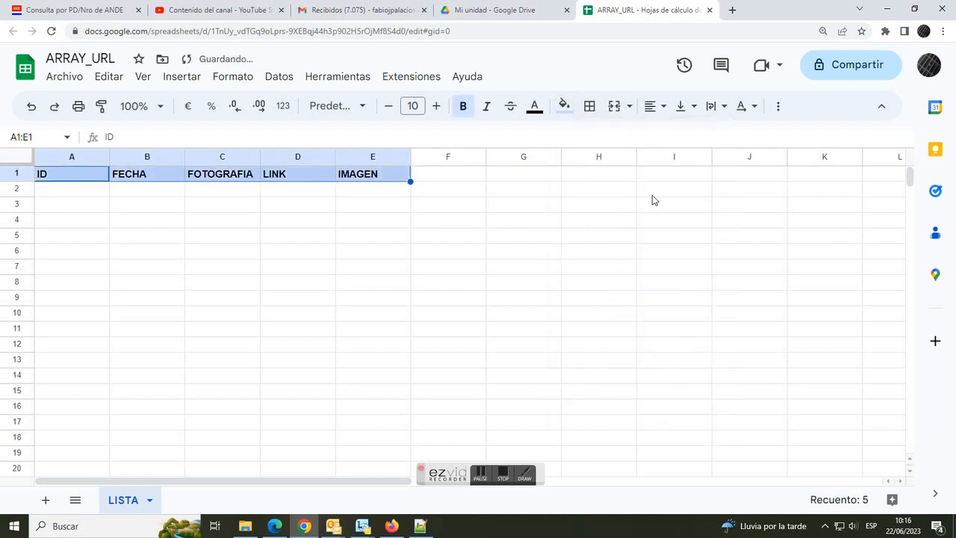
left_click(457, 206)
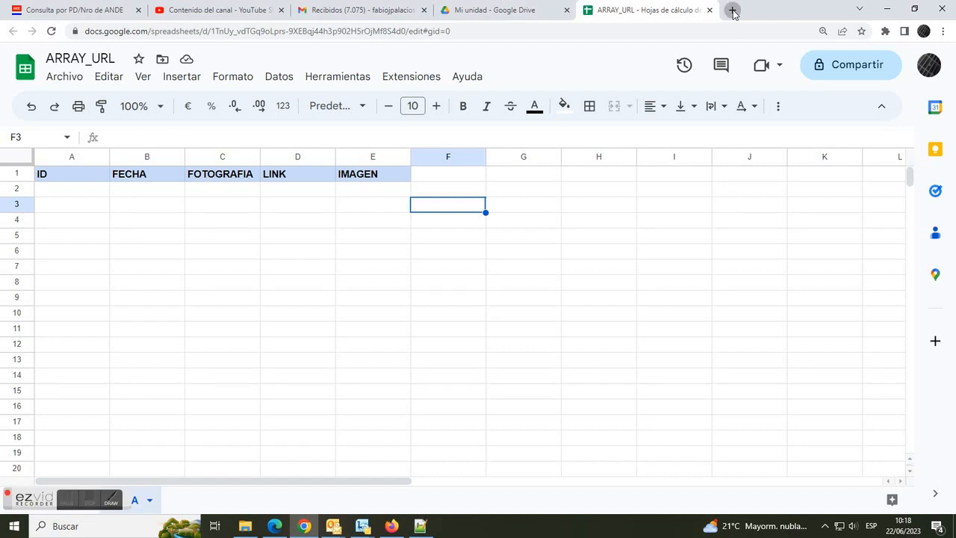
Step: Open AppSheet's app list in a new browser tab and start creating an app from existing data
left_click(732, 11)
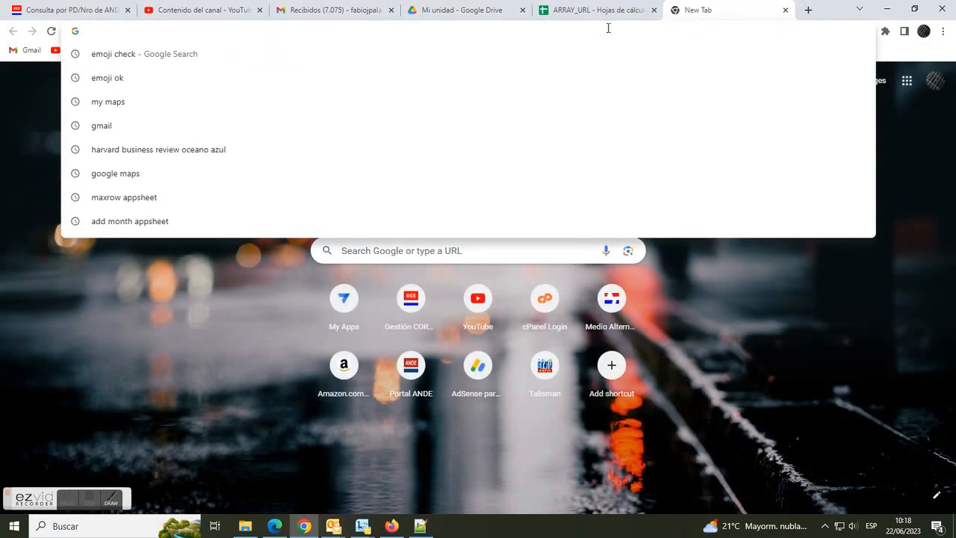
type("app")
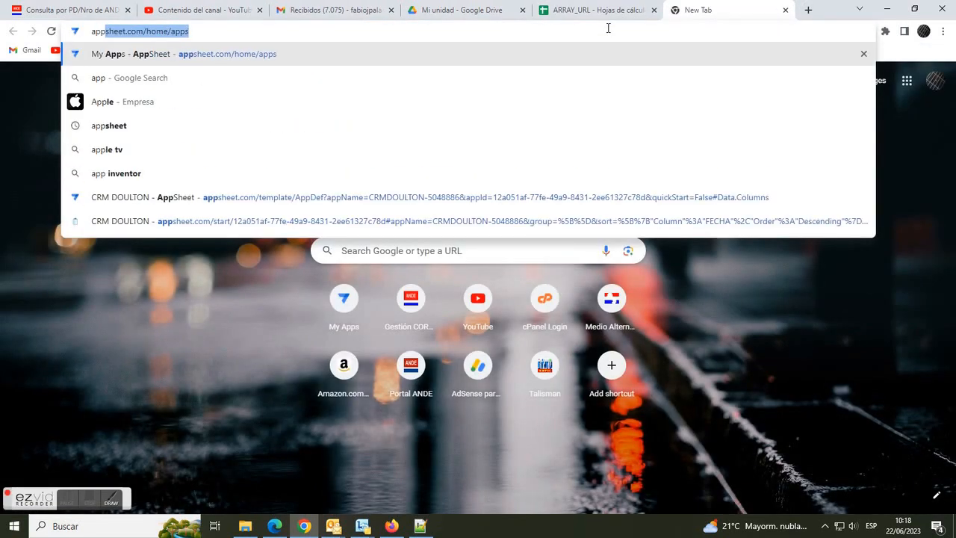
key("Return")
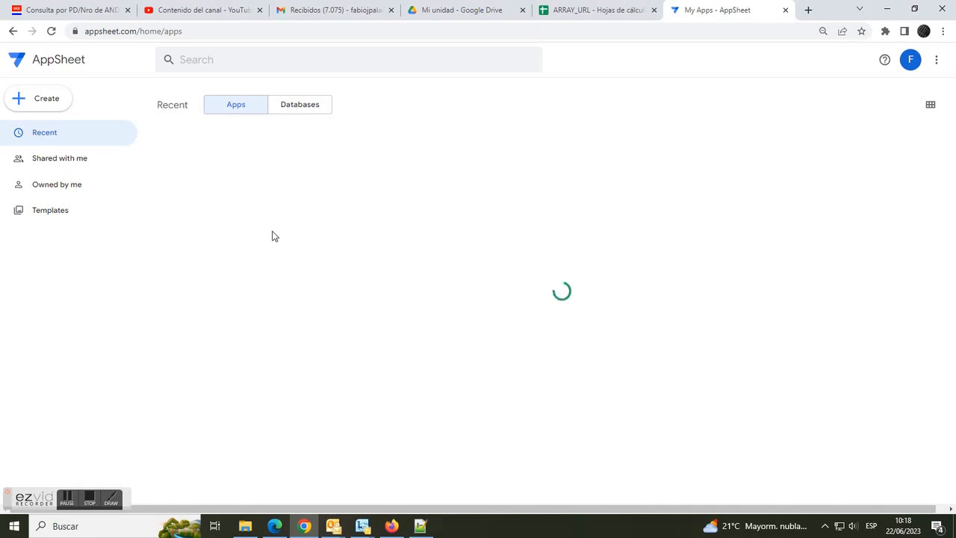
left_click(43, 98)
mouse_move(98, 132)
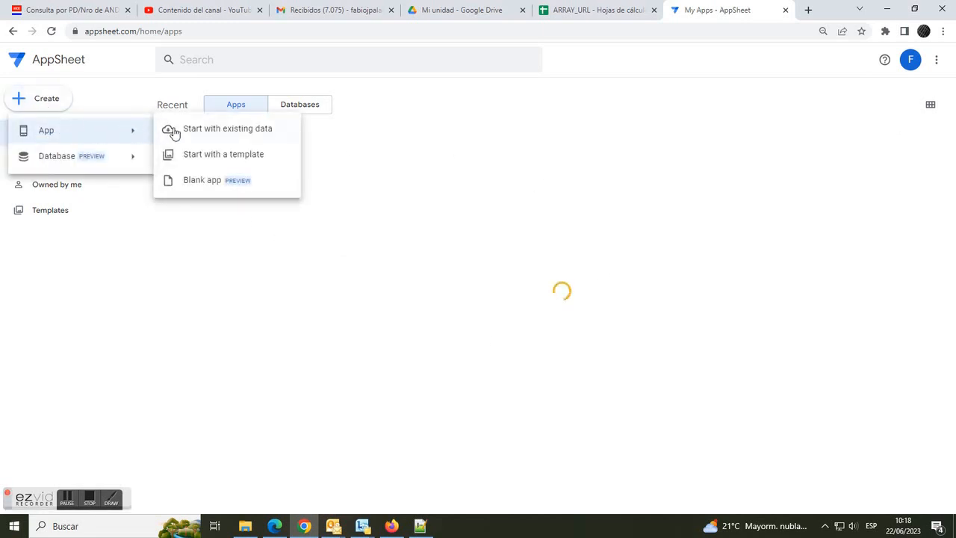
left_click(239, 130)
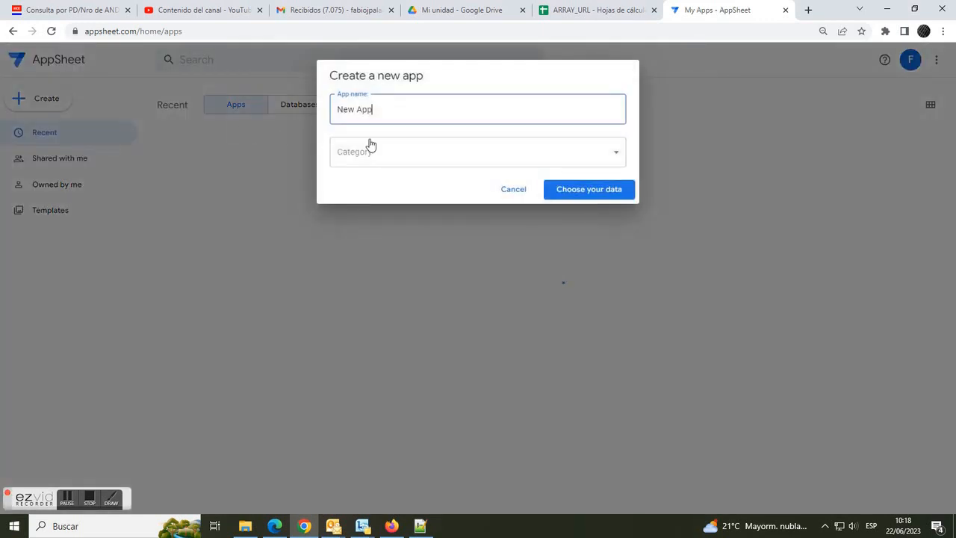
Step: Name the new app ARRAY_URL and set its category to Field Service
left_click_drag(395, 115, 313, 112)
type("A")
key("BackSpace")
type("ARRAY")
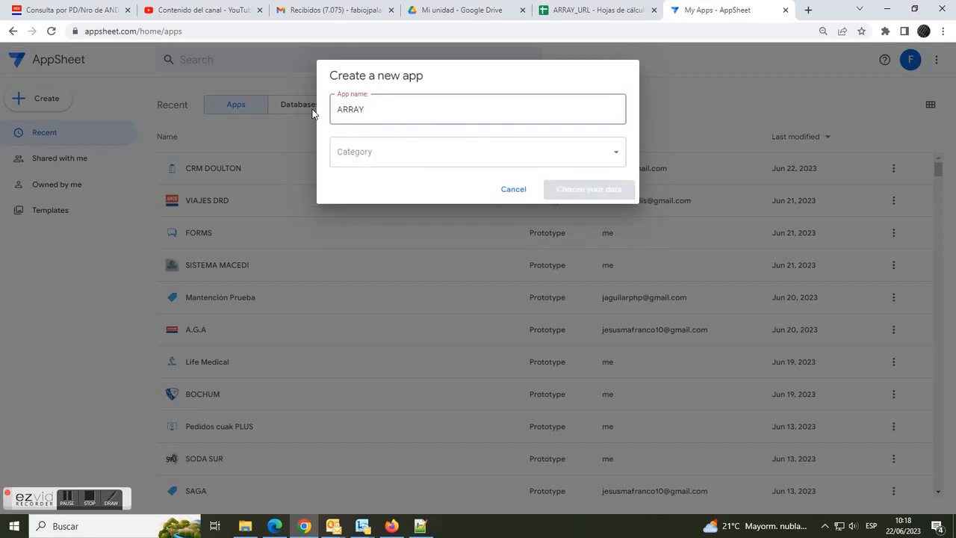
type("_URL")
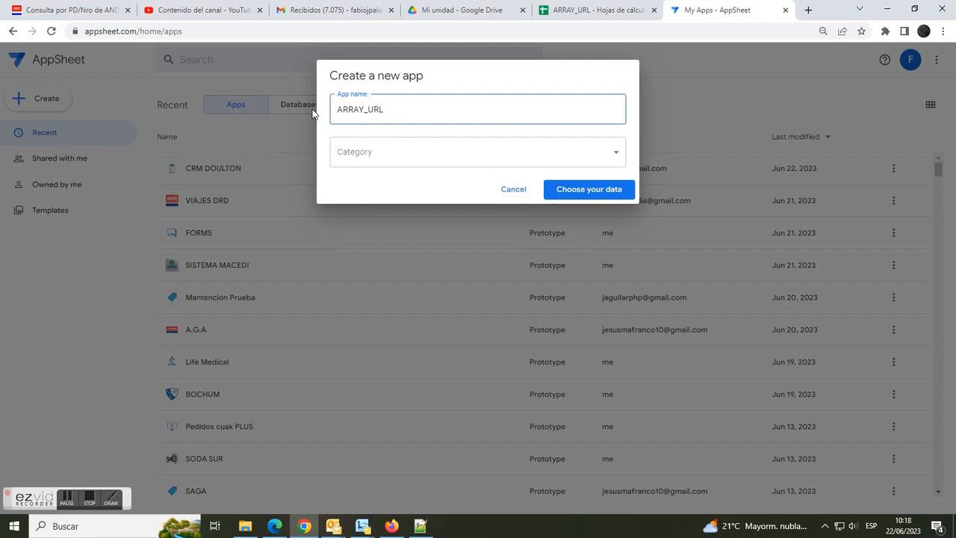
left_click(398, 151)
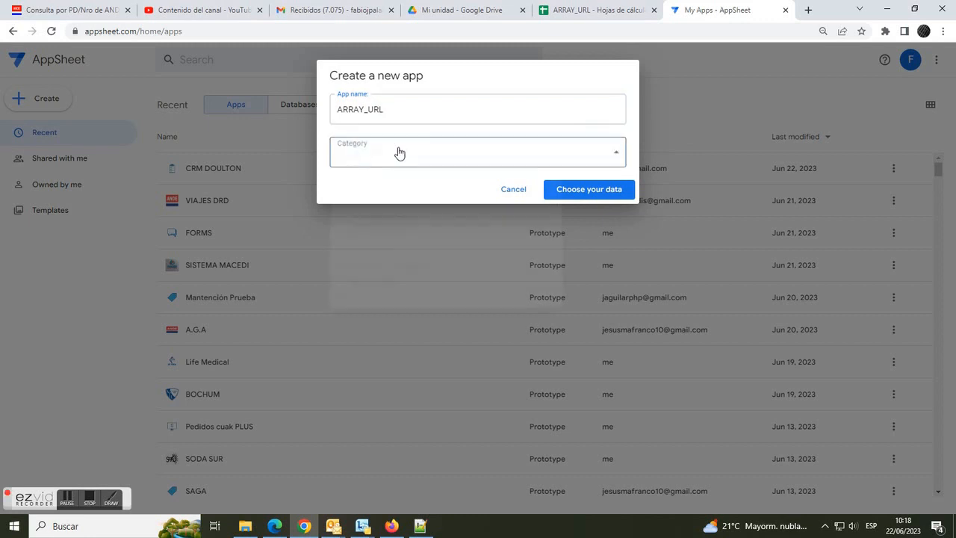
left_click(366, 177)
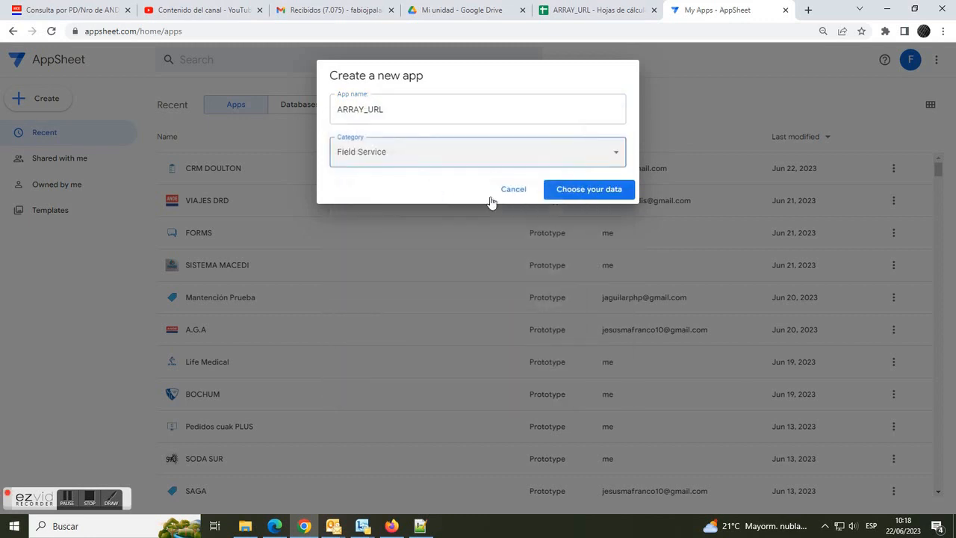
Step: Use the ARRAY_URL spreadsheet from the "google" Google Sheets source as the app's data and dismiss the app-ready message
left_click(593, 196)
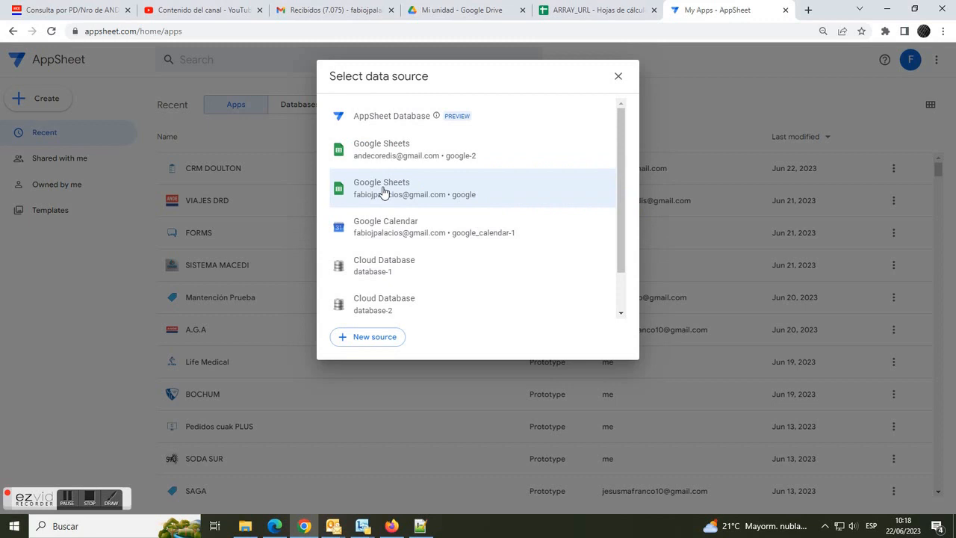
left_click(382, 190)
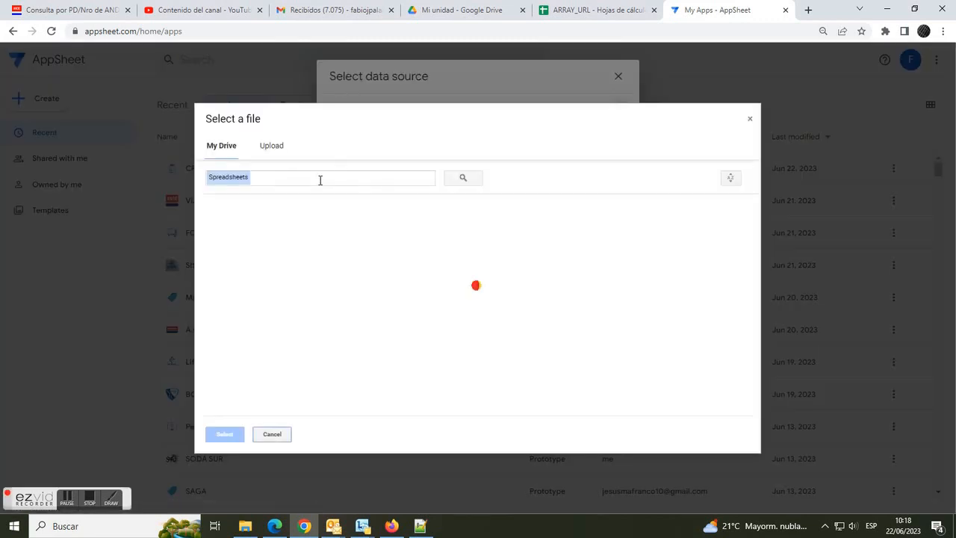
type("ARRA")
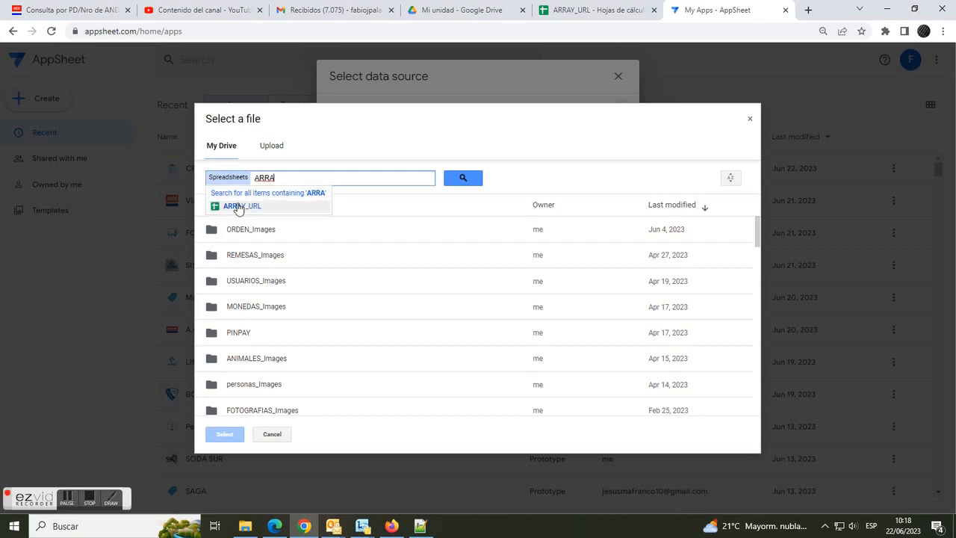
left_click(239, 207)
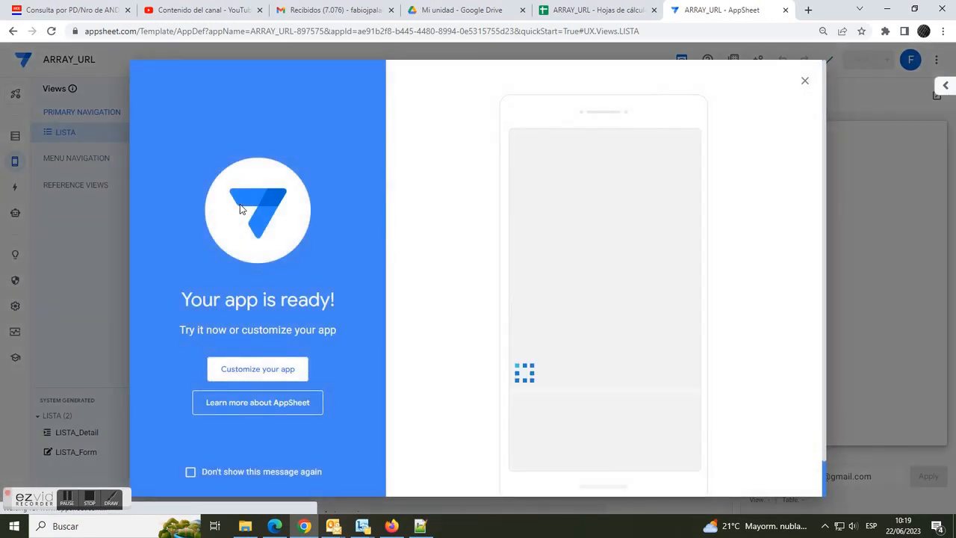
left_click(804, 82)
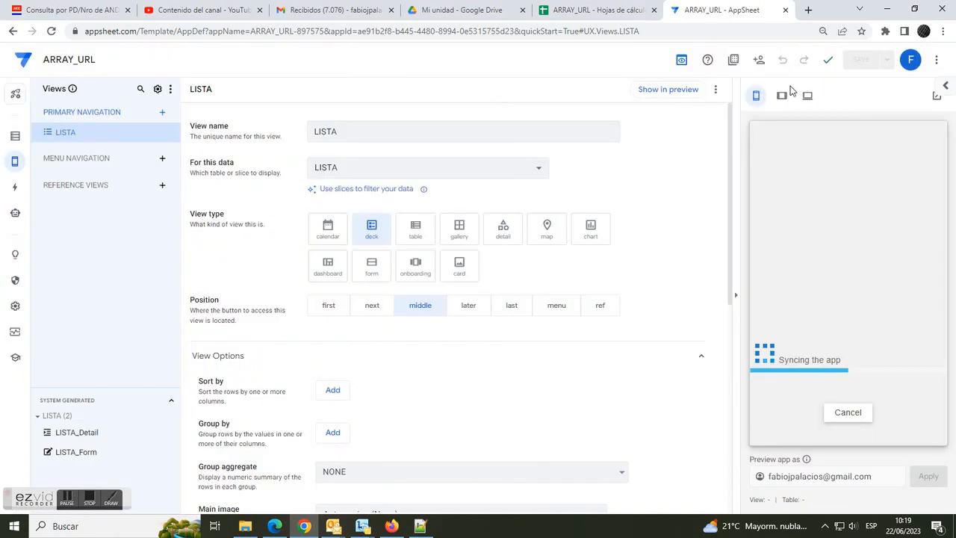
Step: Hide the LISTA table's ID column from the app through its column settings
left_click(19, 140)
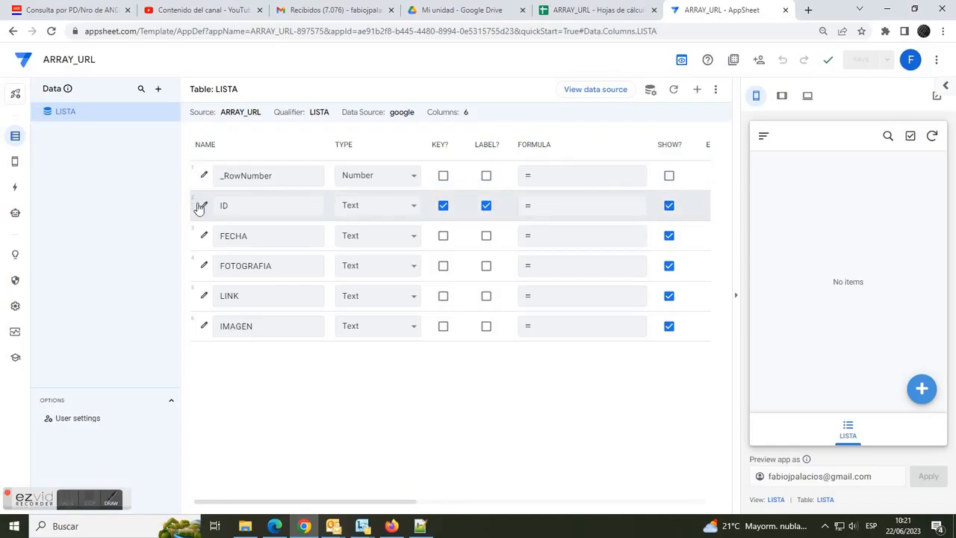
left_click(201, 205)
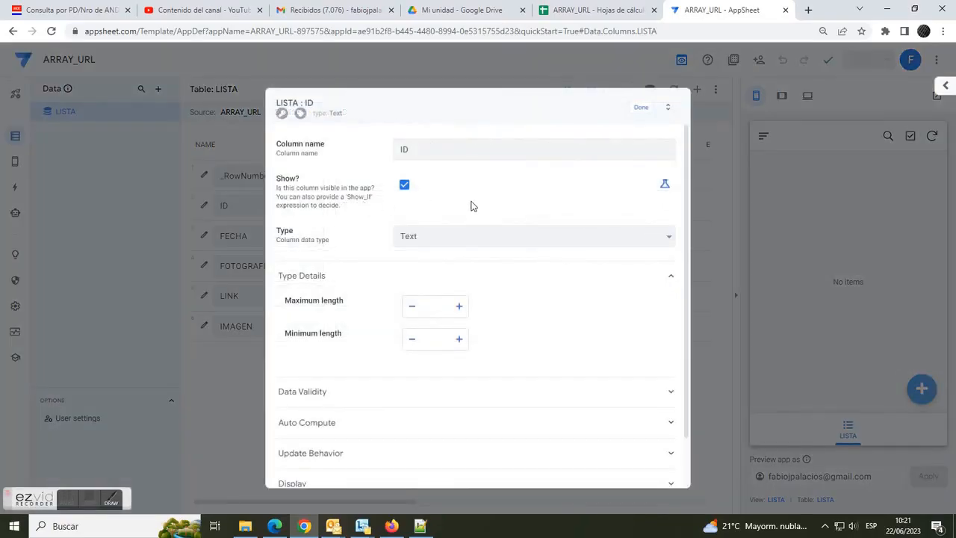
left_click(405, 185)
scroll(329, 343, "down", 1)
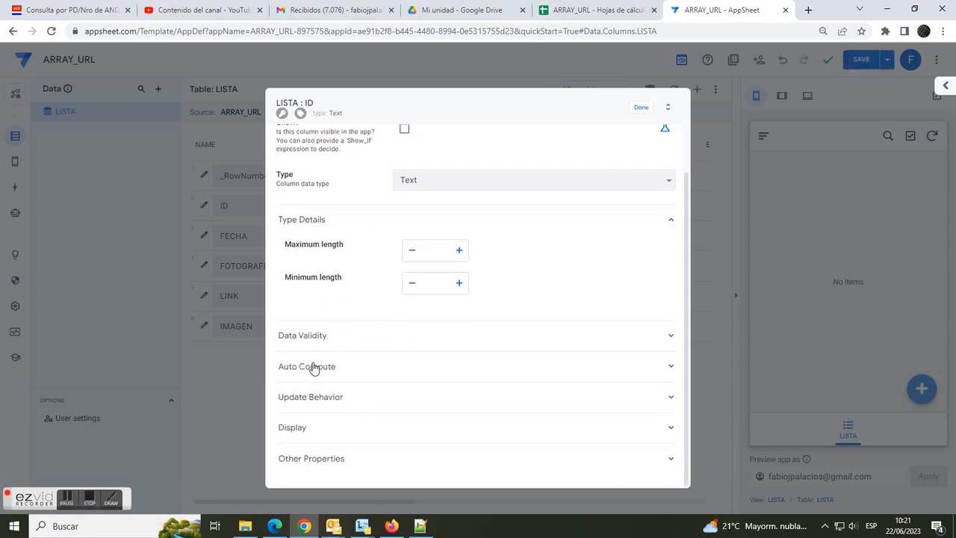
left_click(314, 366)
left_click(640, 112)
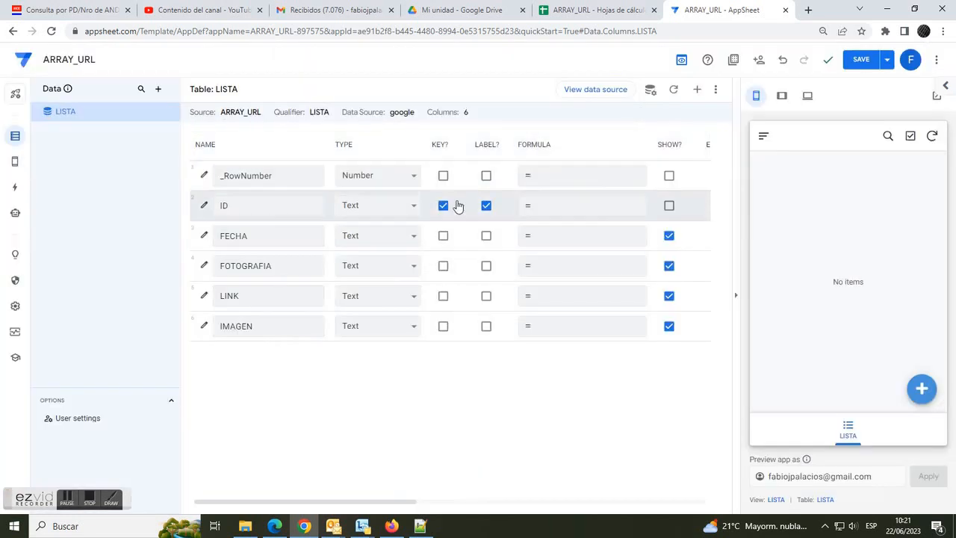
Step: Make FECHA the label column of the LISTA table and set its type to DateTime
left_click(486, 236)
left_click(400, 237)
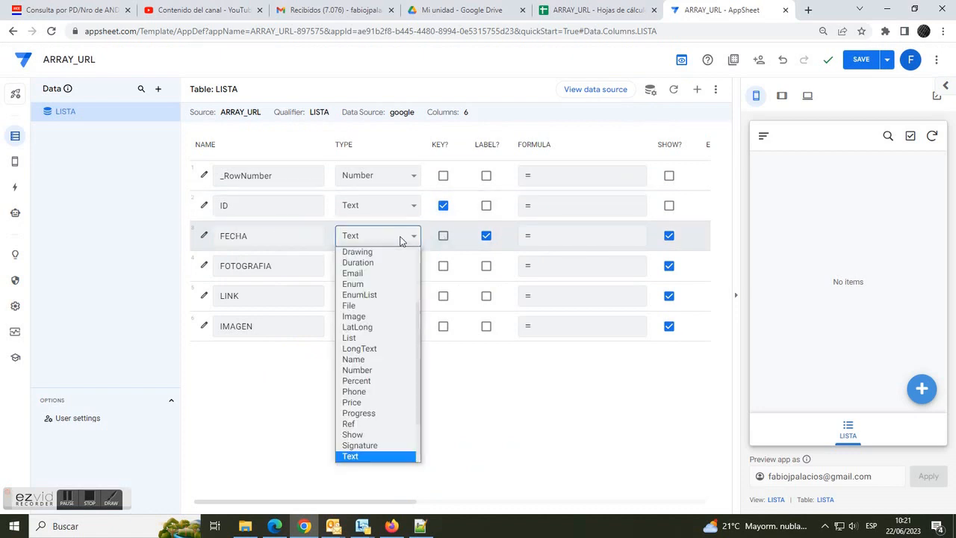
scroll(395, 270, "up", 2)
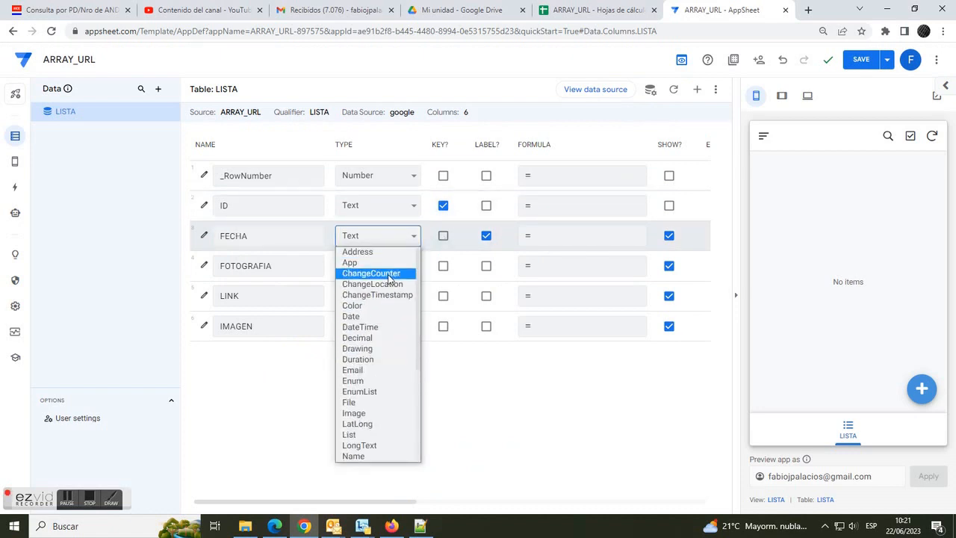
left_click(373, 327)
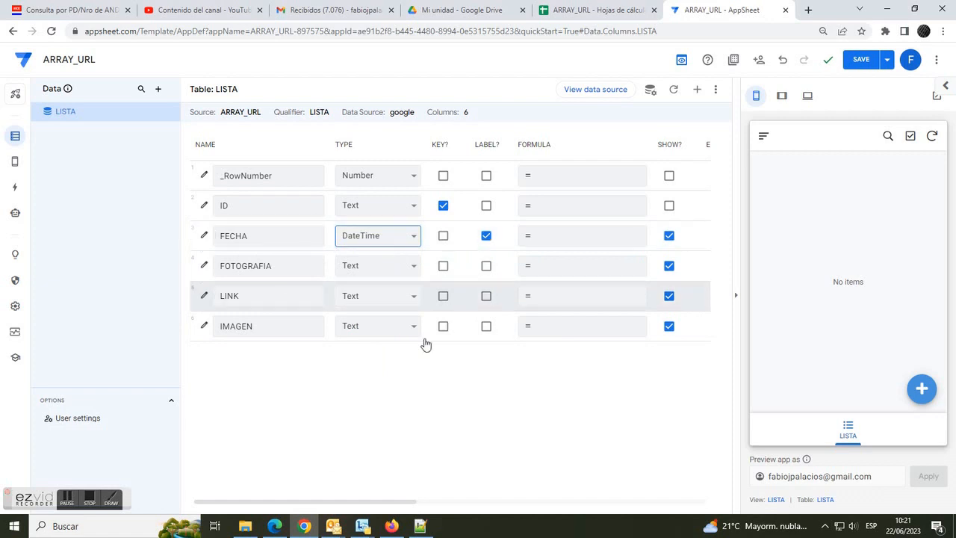
Step: Set the FECHA column's initial value formula to NOW() and save the expression
left_click_drag(392, 505, 556, 506)
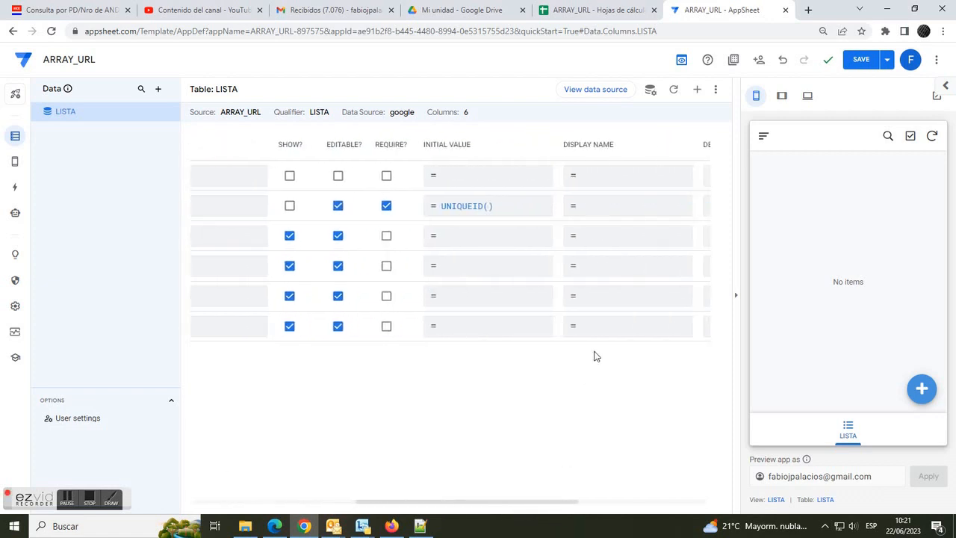
left_click(472, 238)
type("NOW")
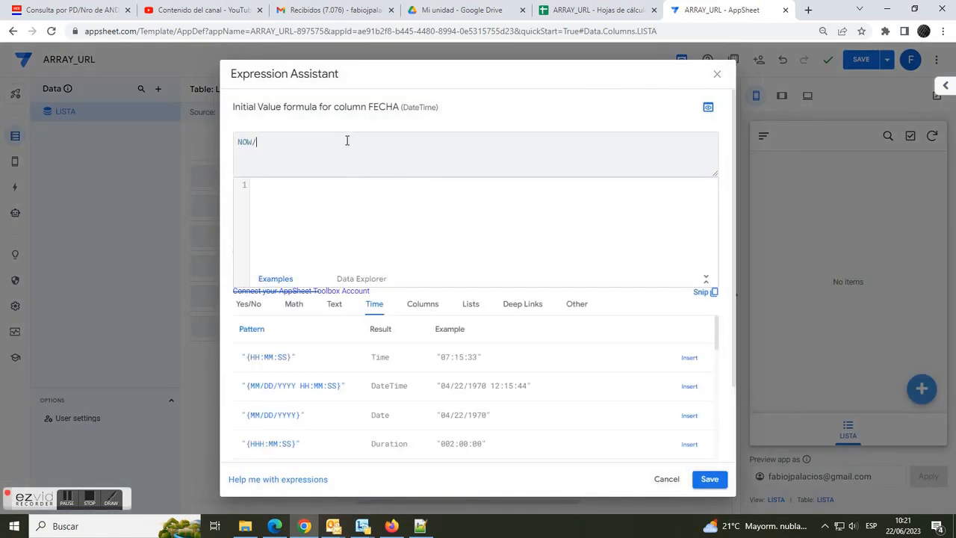
type("()")
left_click_drag(367, 107, 389, 107)
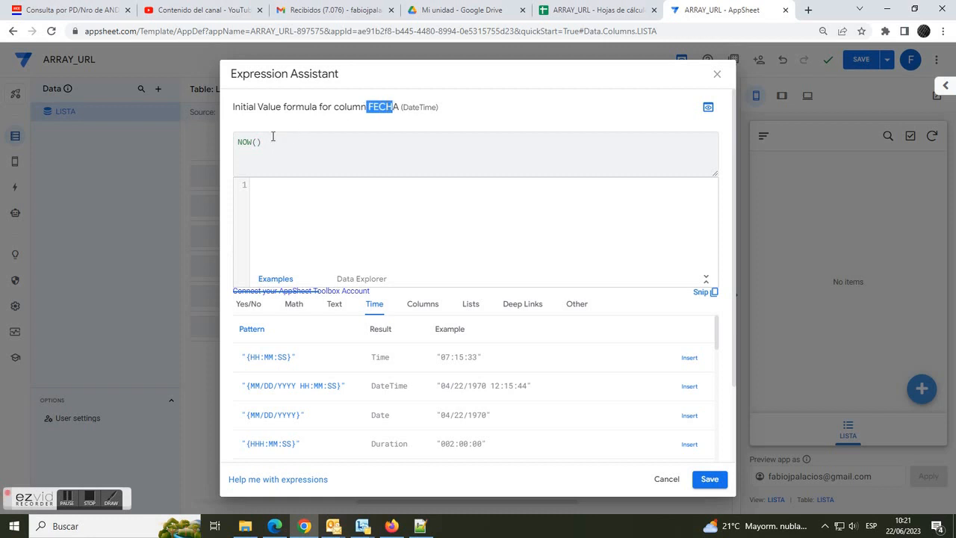
left_click_drag(275, 138, 236, 141)
left_click(709, 478)
Step: Set the FOTOGRAFIA column's type to Image and the LINK column's type to Url
left_click_drag(461, 510, 250, 503)
left_click(405, 272)
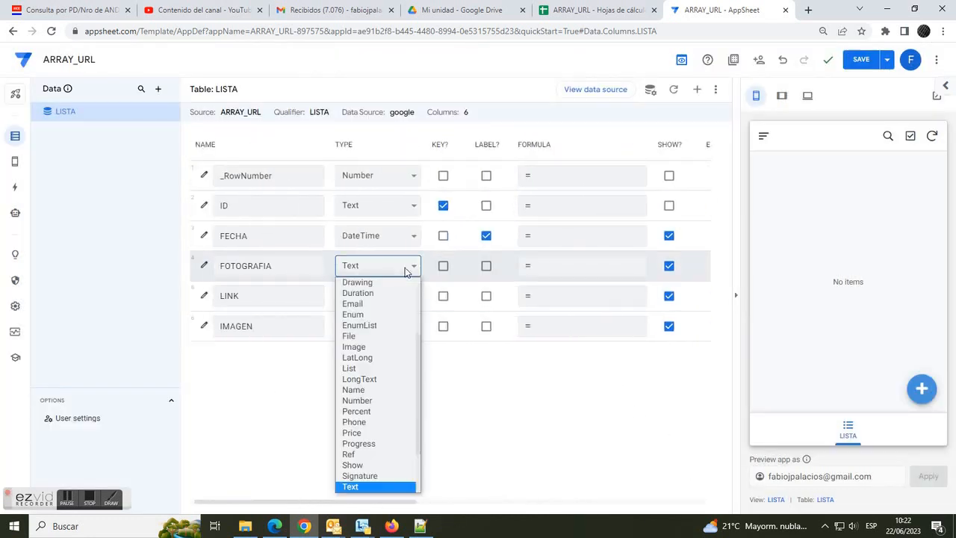
left_click(371, 347)
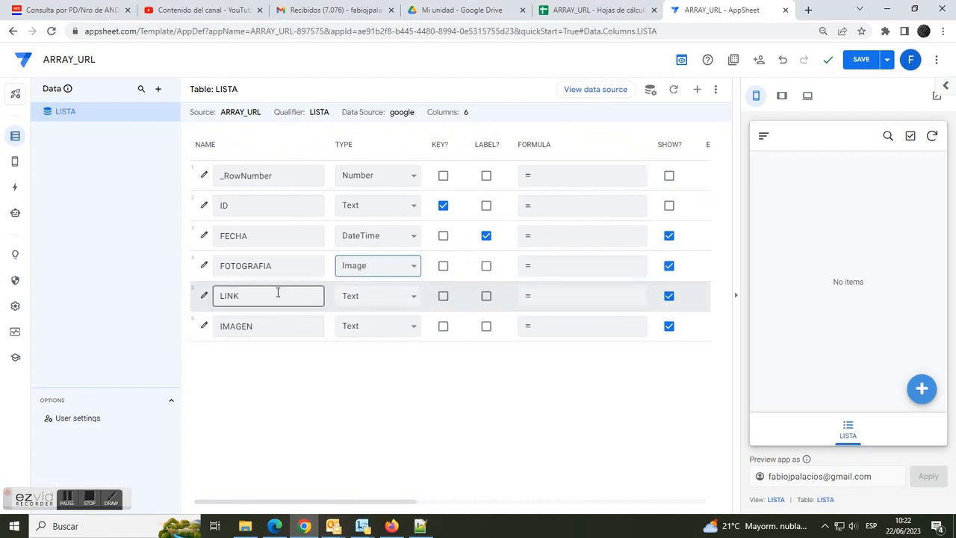
left_click(415, 298)
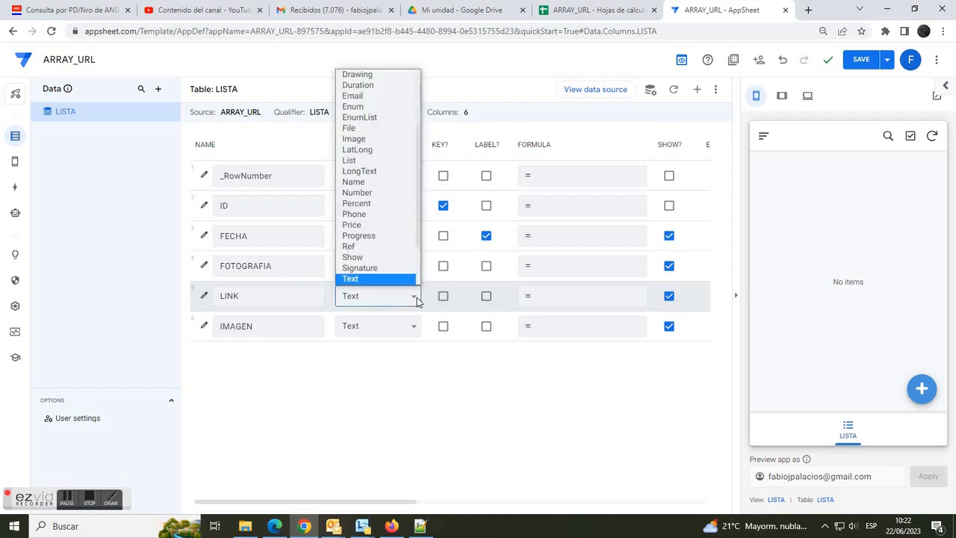
scroll(415, 223, "down", 1)
scroll(415, 223, "down", 1)
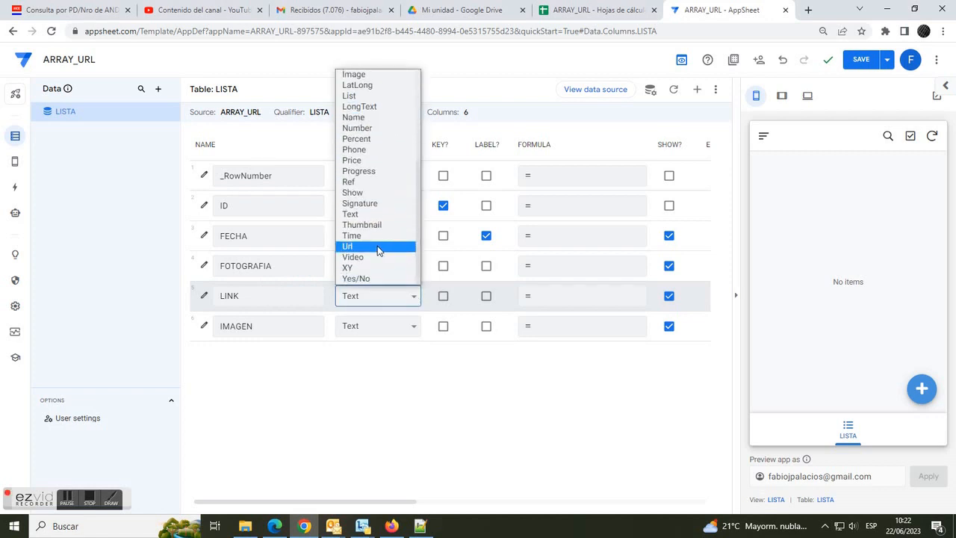
left_click(378, 247)
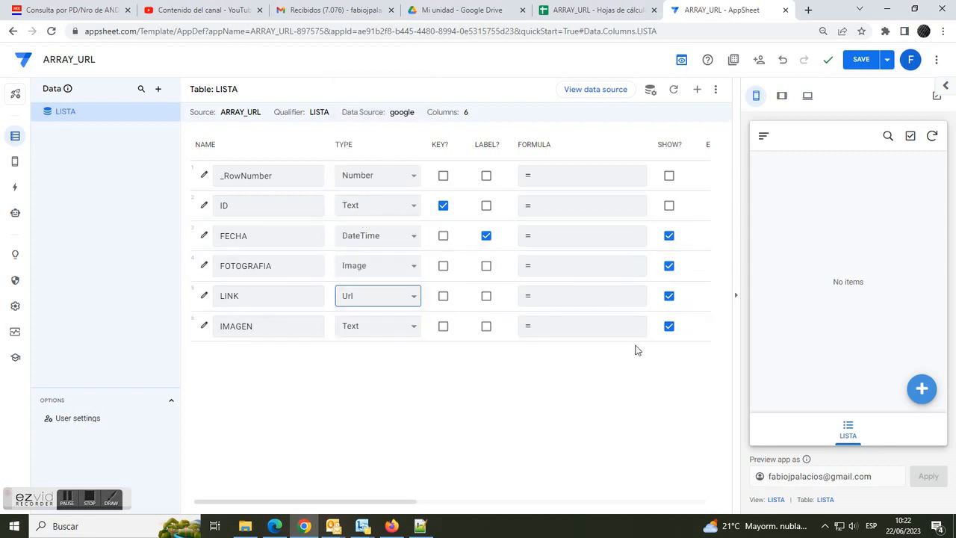
Step: Hide the LINK and IMAGEN columns from the app and save the app
left_click(670, 297)
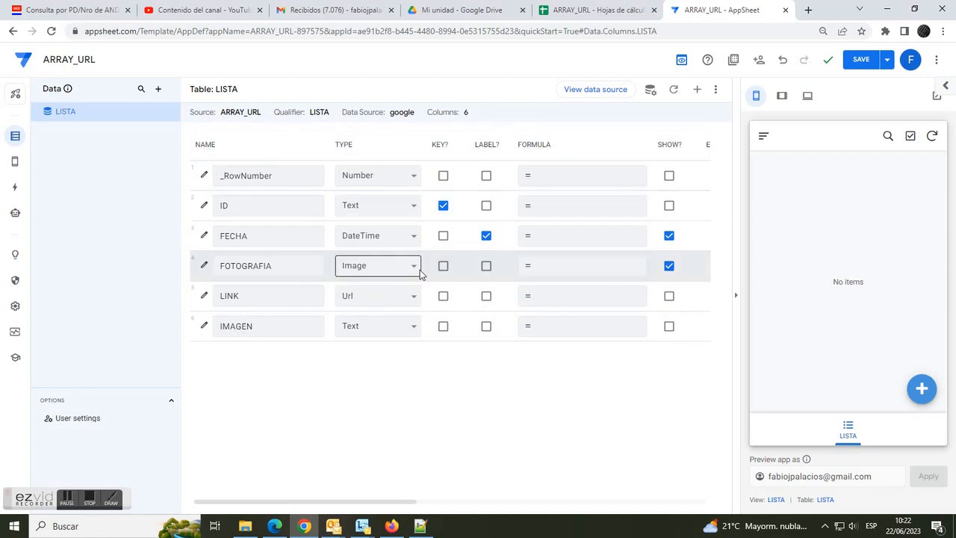
left_click(860, 59)
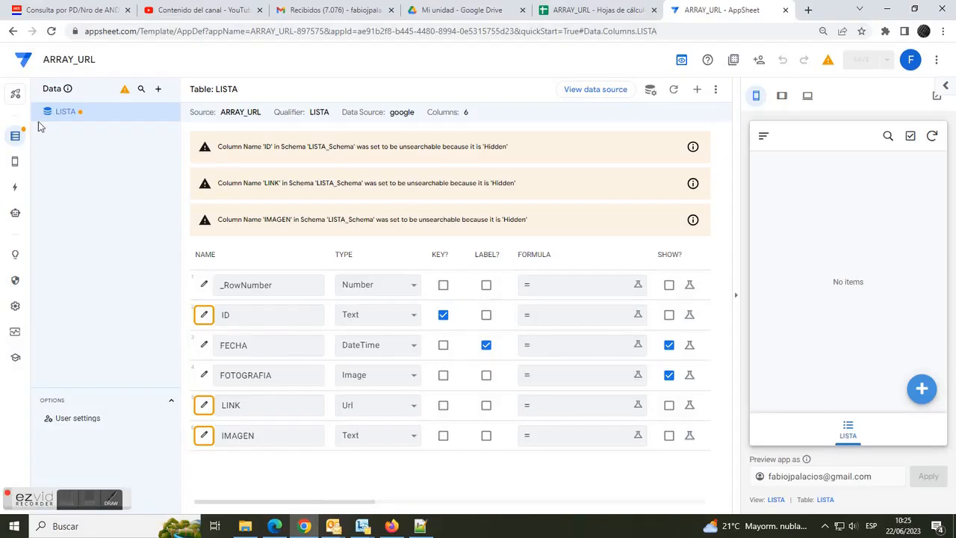
Step: Change the LISTA view's display icon to the first solid boxed list icon matching "list" and save the app
left_click(15, 162)
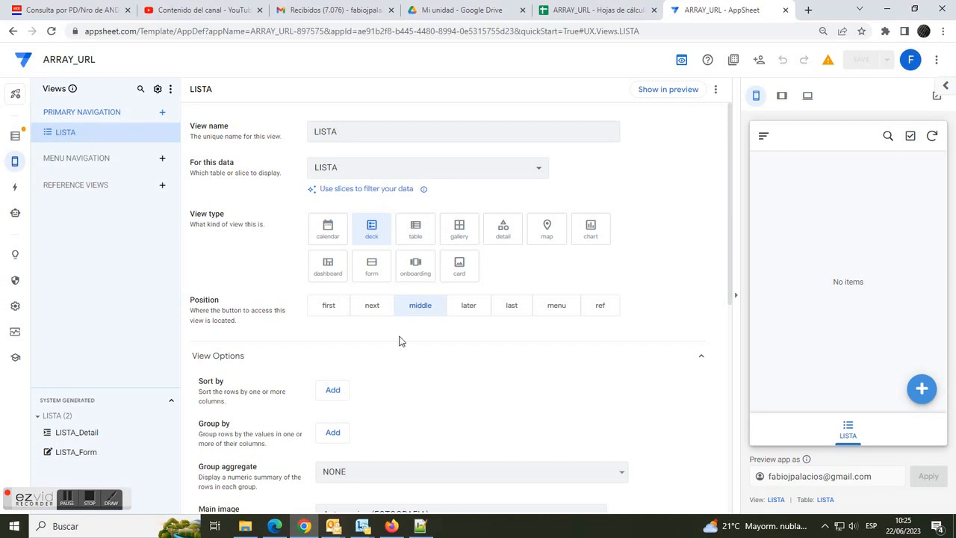
scroll(392, 334, "down", 3)
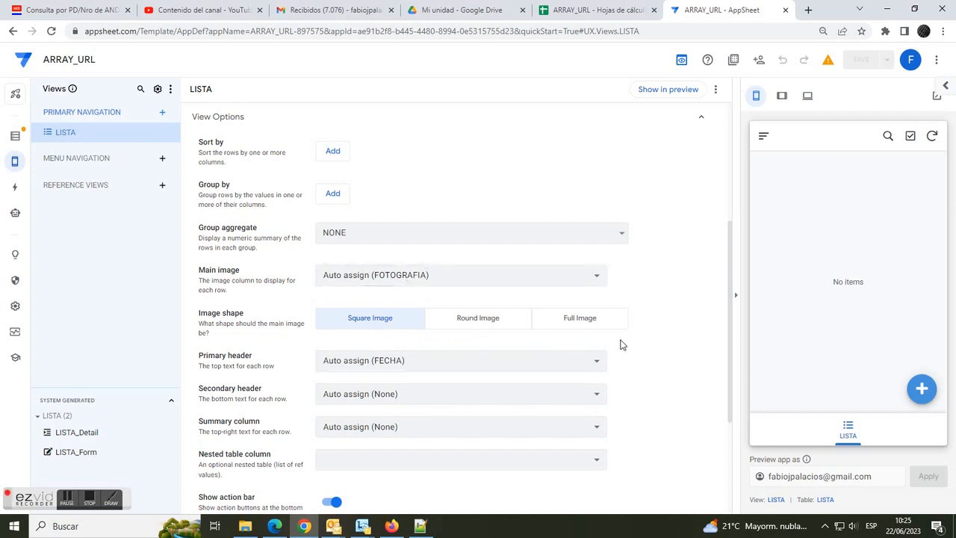
scroll(620, 343, "down", 3)
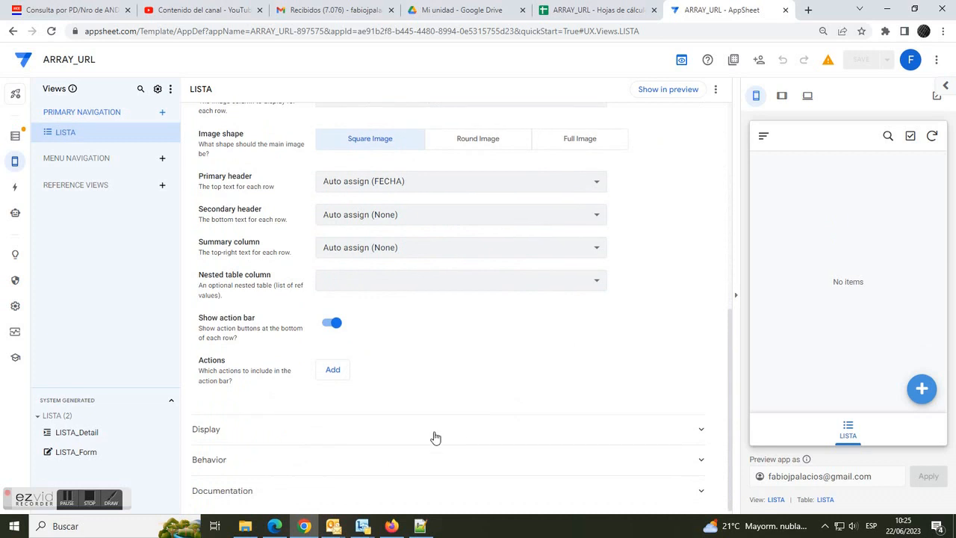
left_click(230, 433)
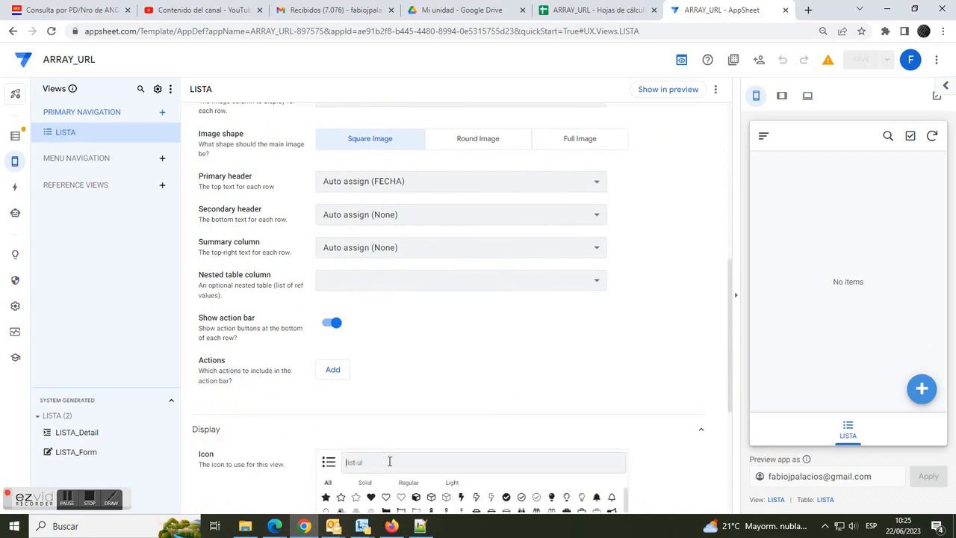
type("list")
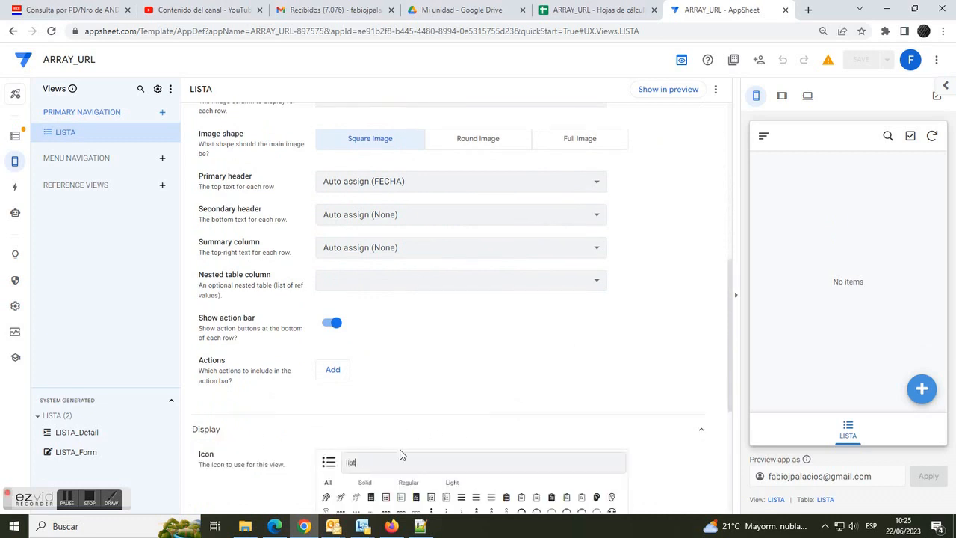
left_click(370, 497)
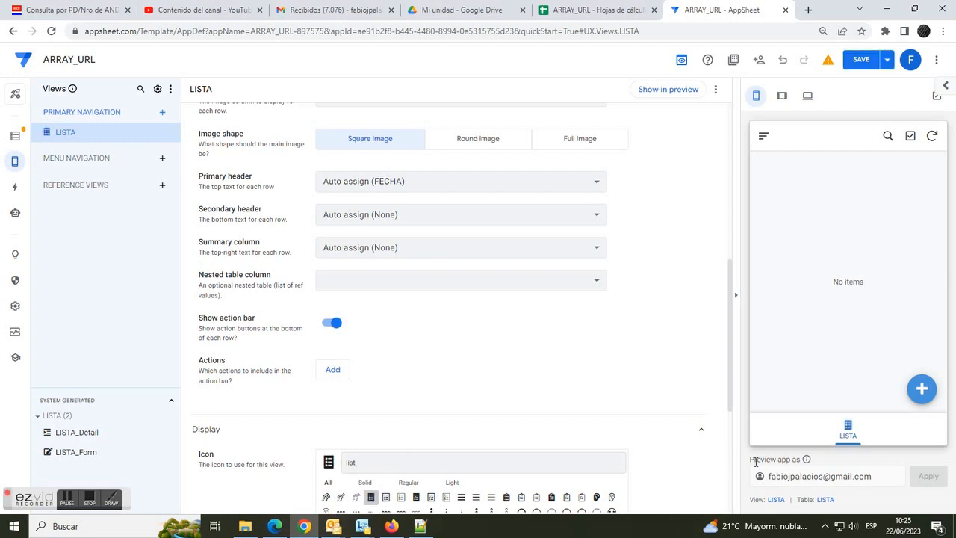
left_click(861, 59)
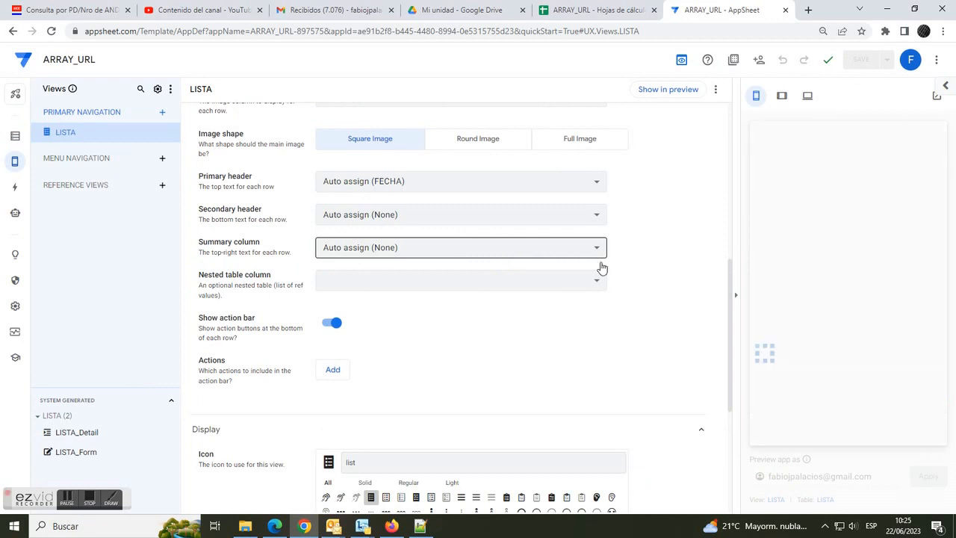
Step: Sort the LISTA view by _RowNumber in descending order and save the app
scroll(621, 274, "up", 4)
scroll(620, 274, "up", 1)
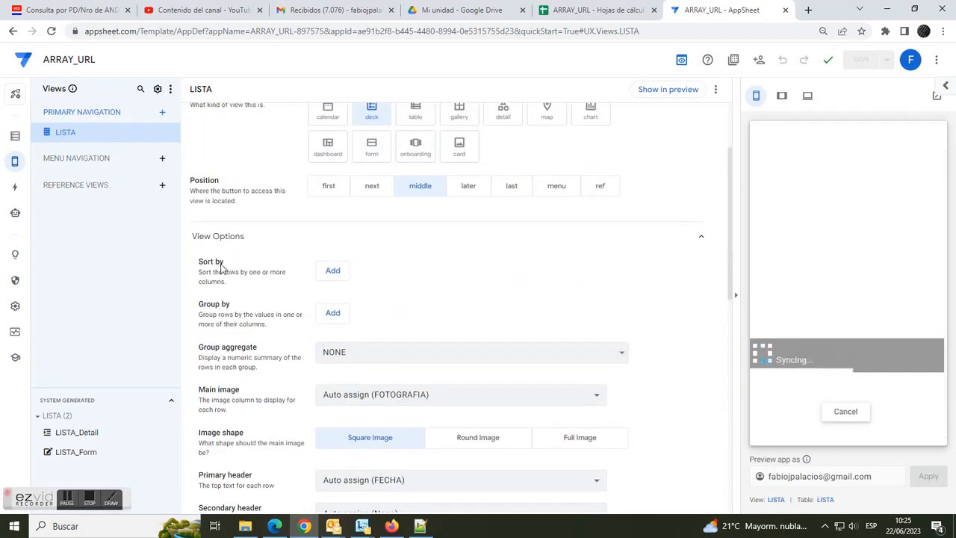
left_click_drag(200, 262, 256, 266)
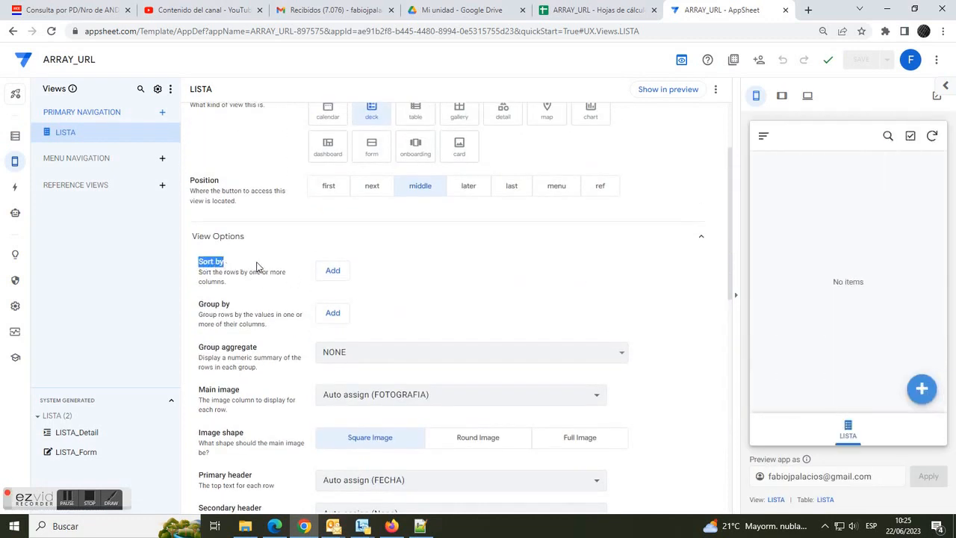
left_click(333, 270)
left_click(444, 270)
left_click(397, 337)
left_click(526, 271)
left_click(506, 297)
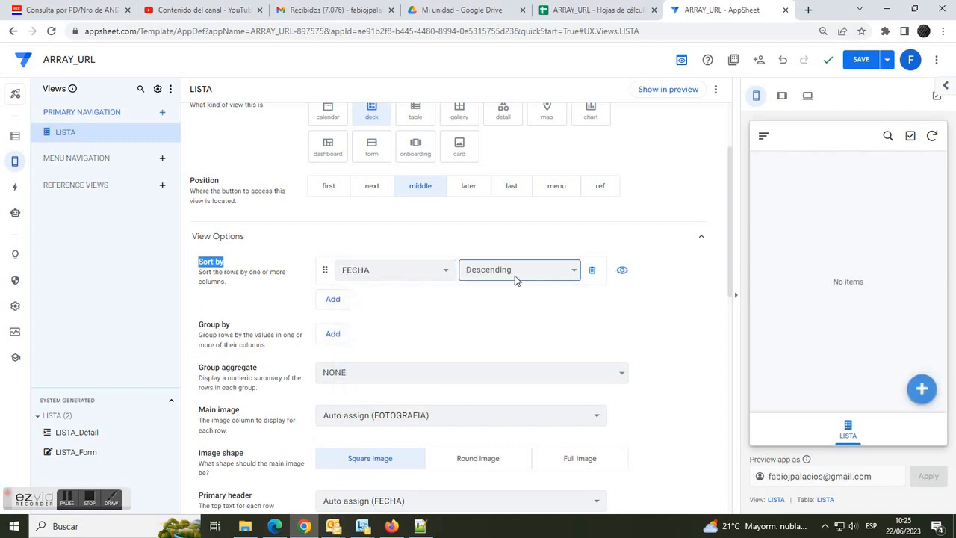
left_click(442, 271)
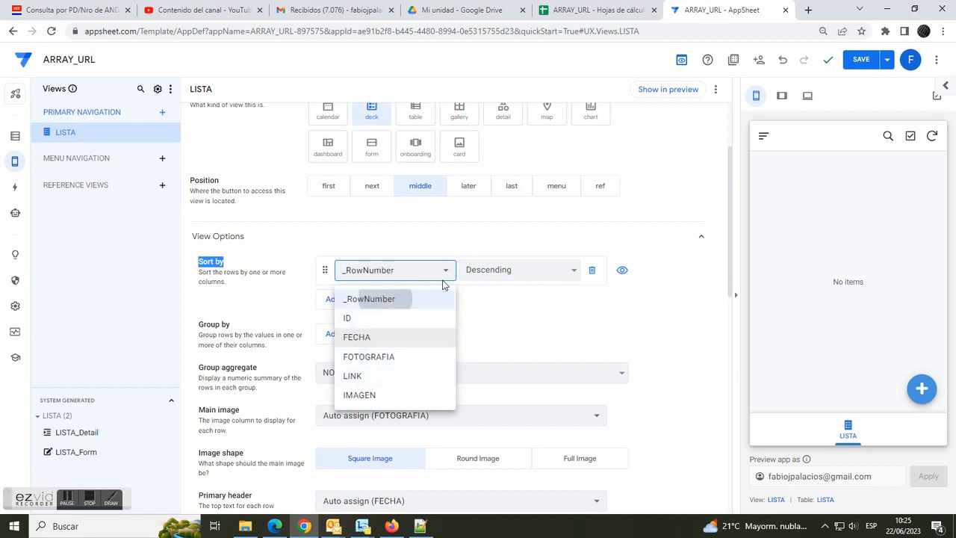
left_click(411, 297)
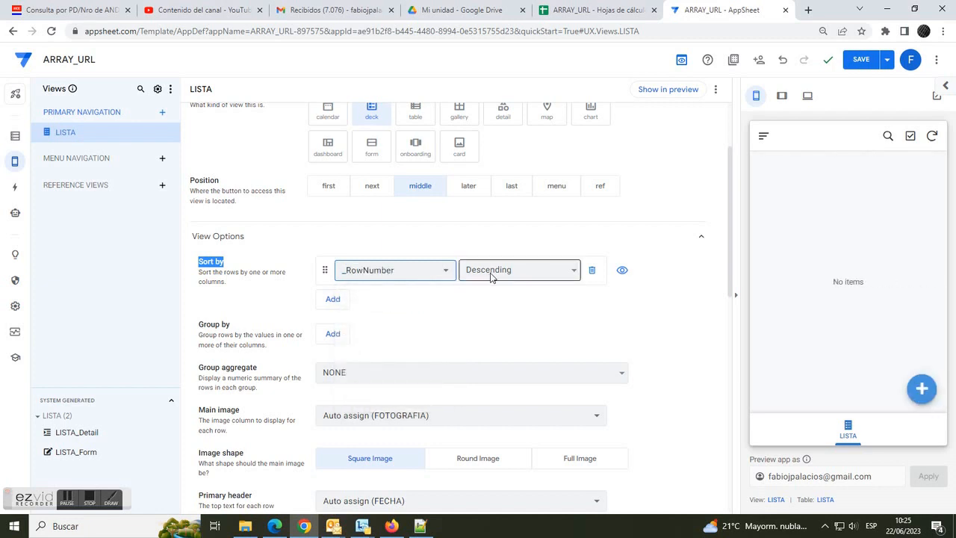
left_click(862, 62)
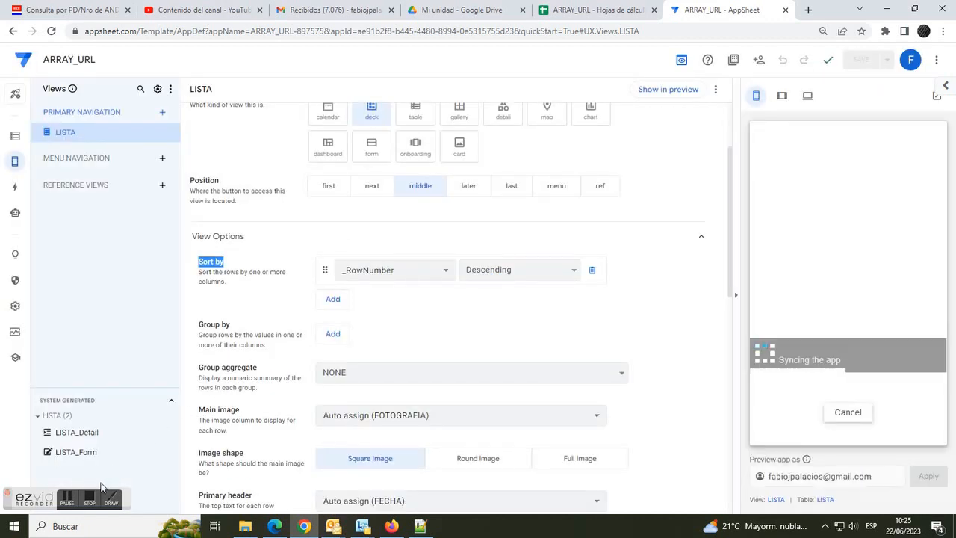
left_click(92, 505)
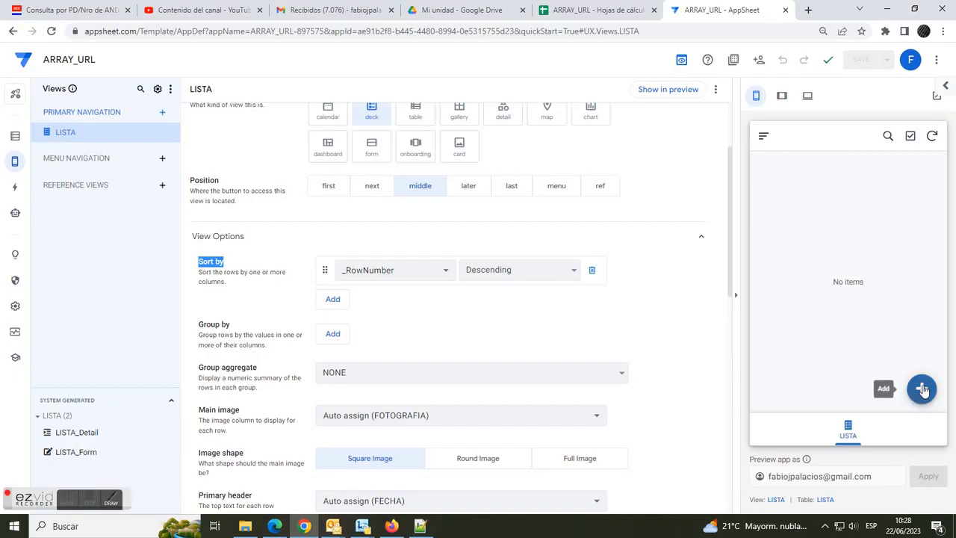
Step: Add a record in the app preview with the photo Annapurna-1024x512 from Documents\2023\AYT\array_url as FOTOGRAFIA and save it
left_click(920, 389)
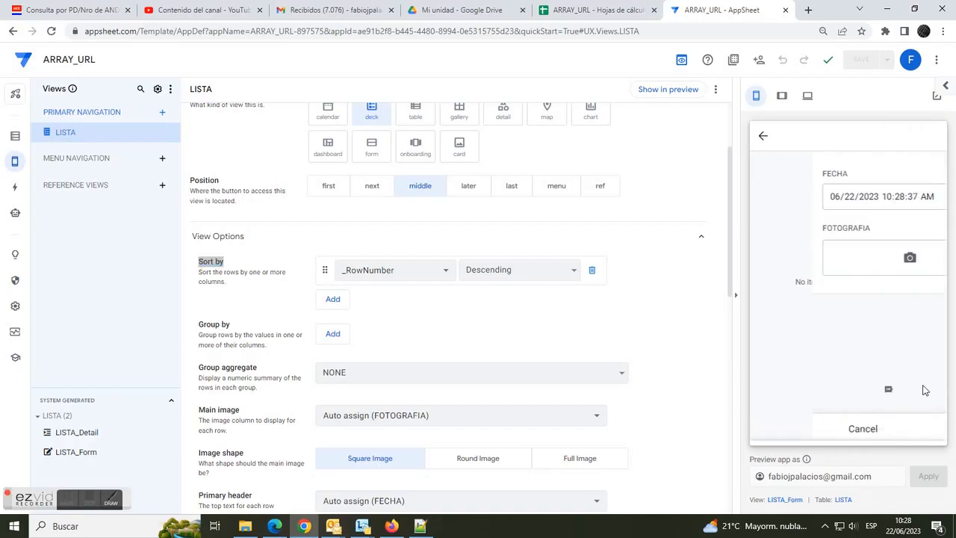
left_click(870, 258)
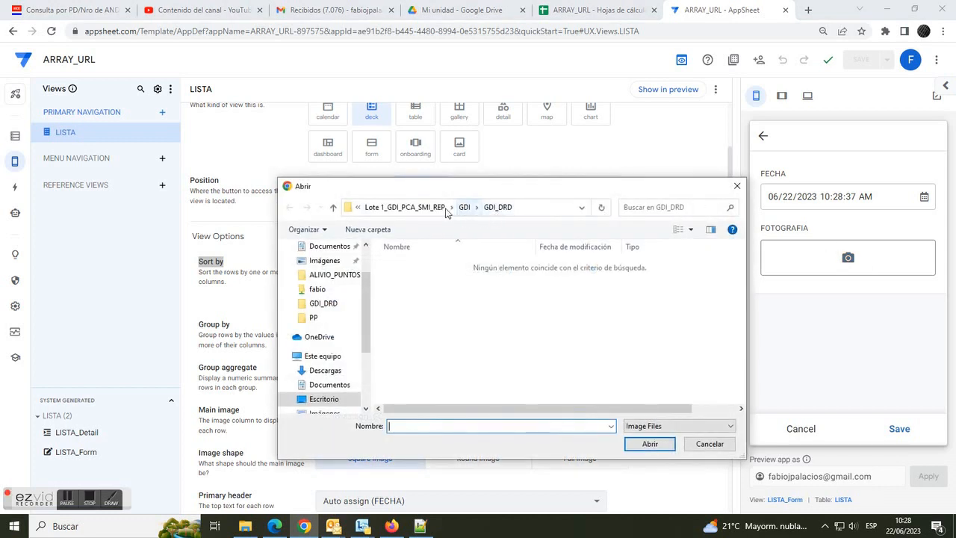
left_click(326, 246)
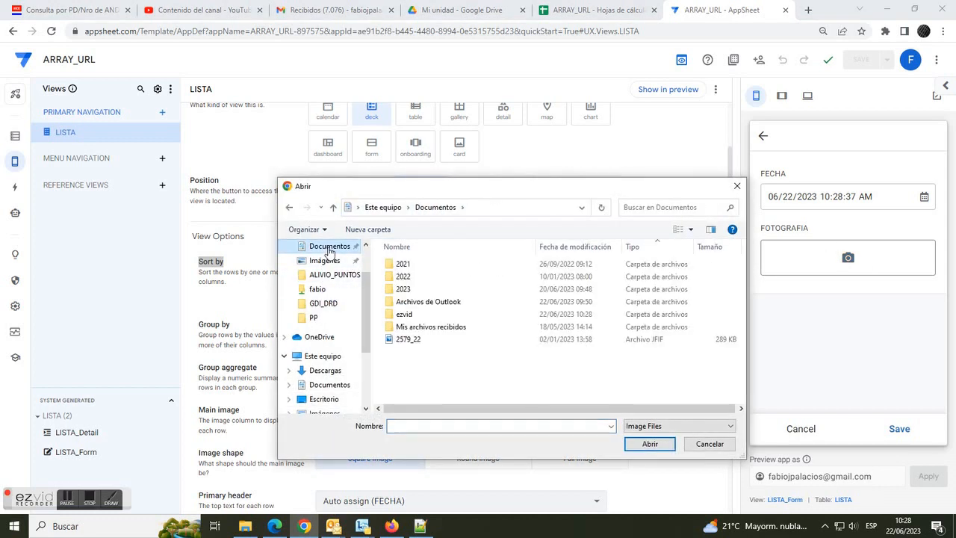
double_click(398, 289)
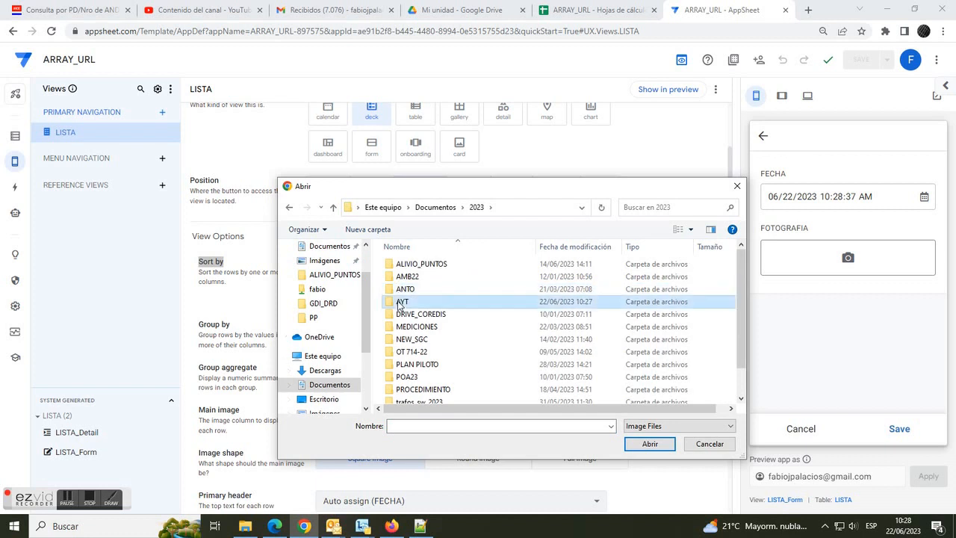
double_click(399, 301)
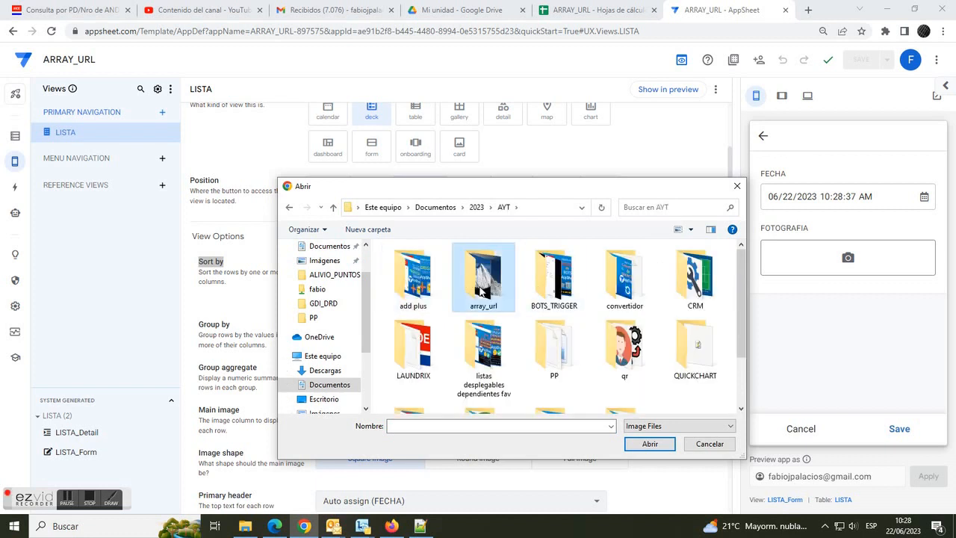
double_click(478, 282)
left_click(412, 273)
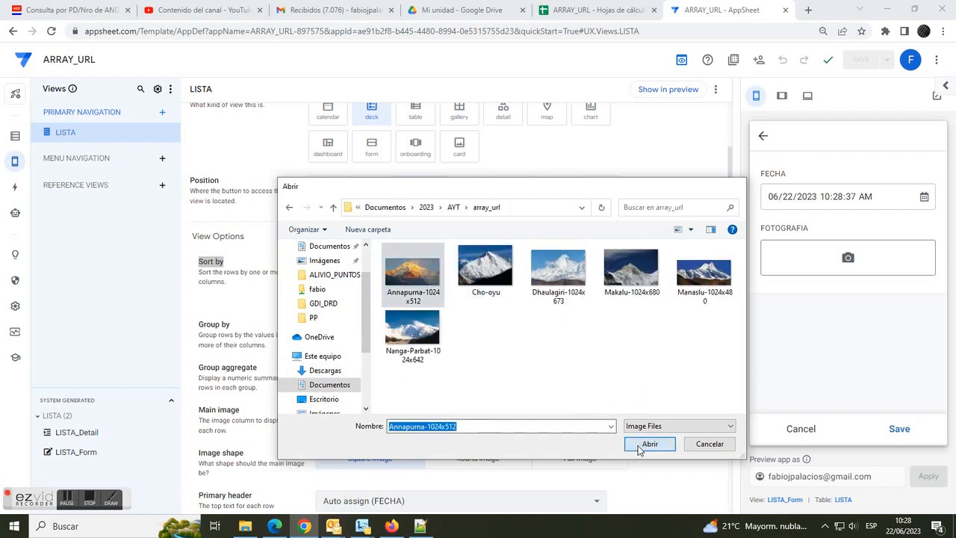
left_click(650, 443)
left_click(899, 429)
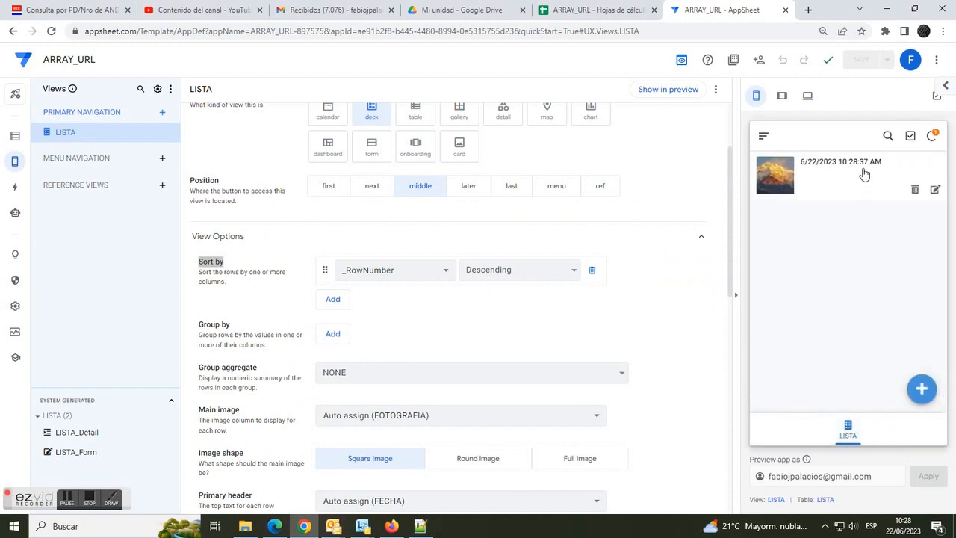
Step: Switch to the ARRAY_URL sheet in Google Sheets and fit the FECHA and FOTOGRAFIA column widths to their contents
left_click(602, 12)
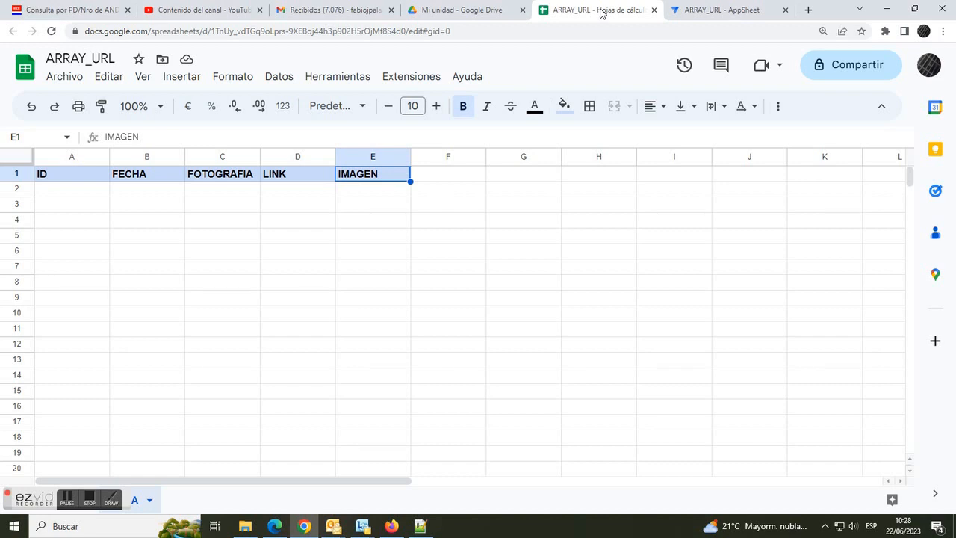
double_click(186, 156)
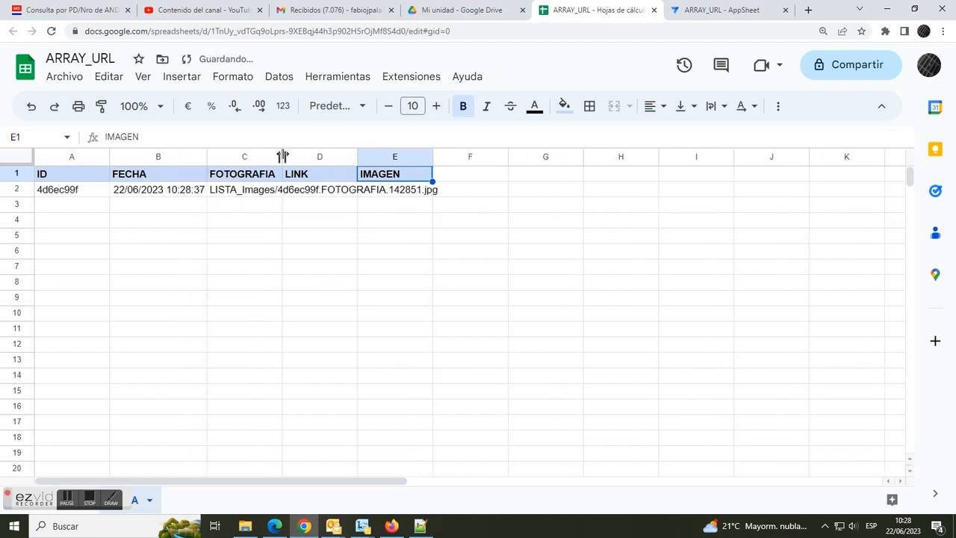
double_click(282, 156)
left_click(496, 197)
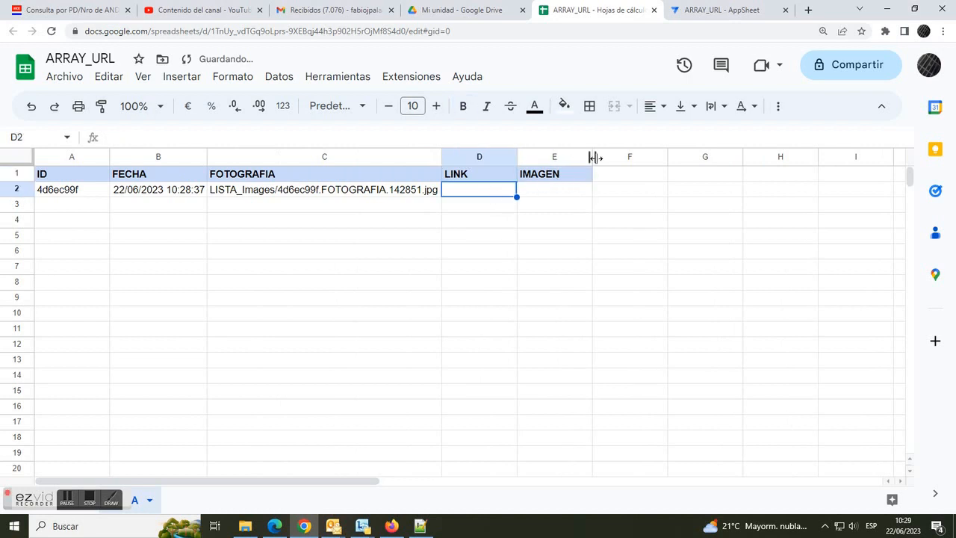
Step: Return to AppSheet and add a record in the app preview with the photo Cho-oyu as FOTOGRAFIA, then save it
left_click(721, 12)
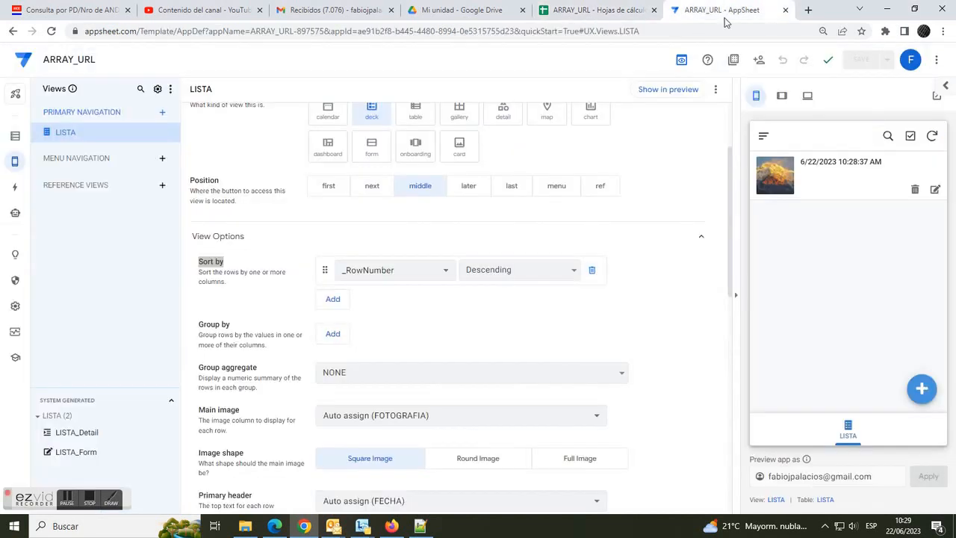
left_click(921, 389)
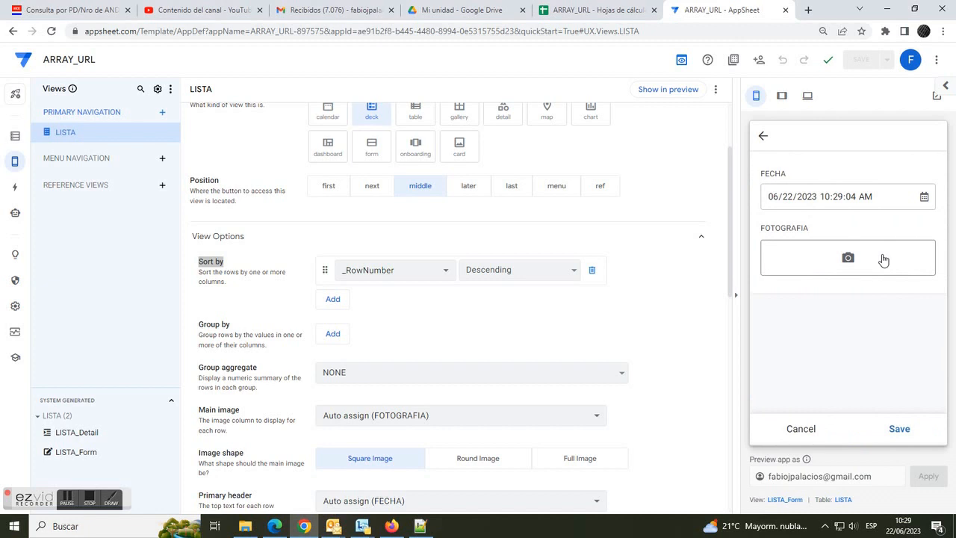
left_click(802, 241)
left_click(485, 280)
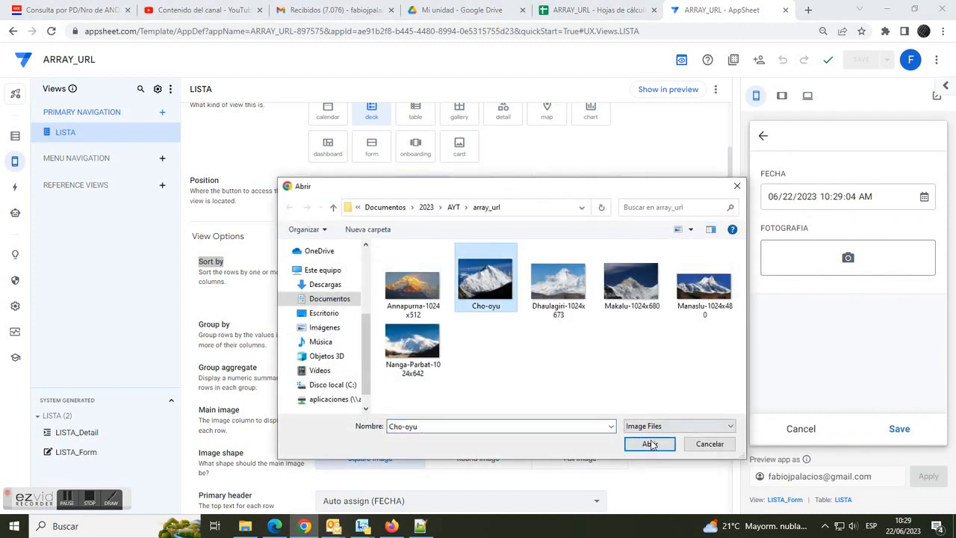
left_click(648, 443)
left_click(897, 437)
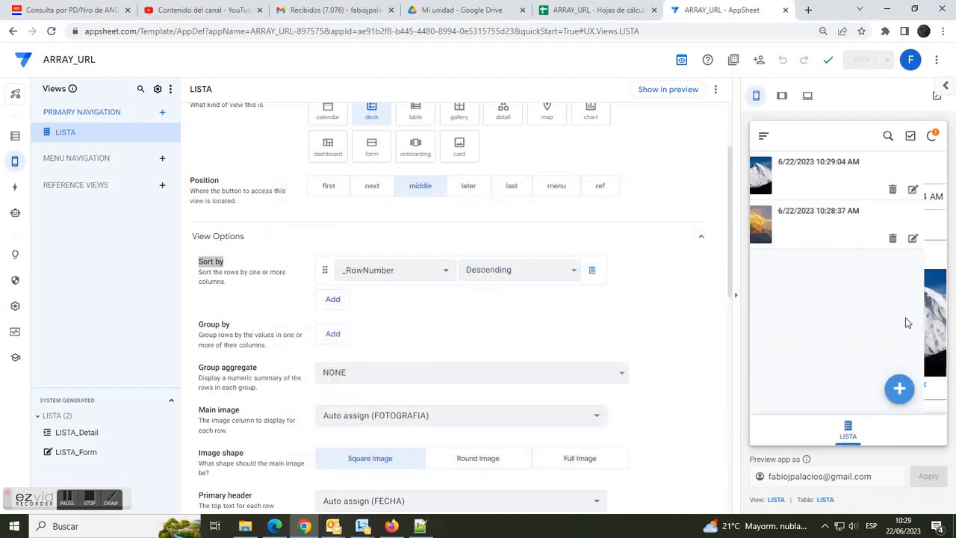
Step: Add and save a preview record with the photo Dhaulagiri-1024x673 as FOTOGRAFIA, and check its image path in the Google Sheet
left_click(922, 389)
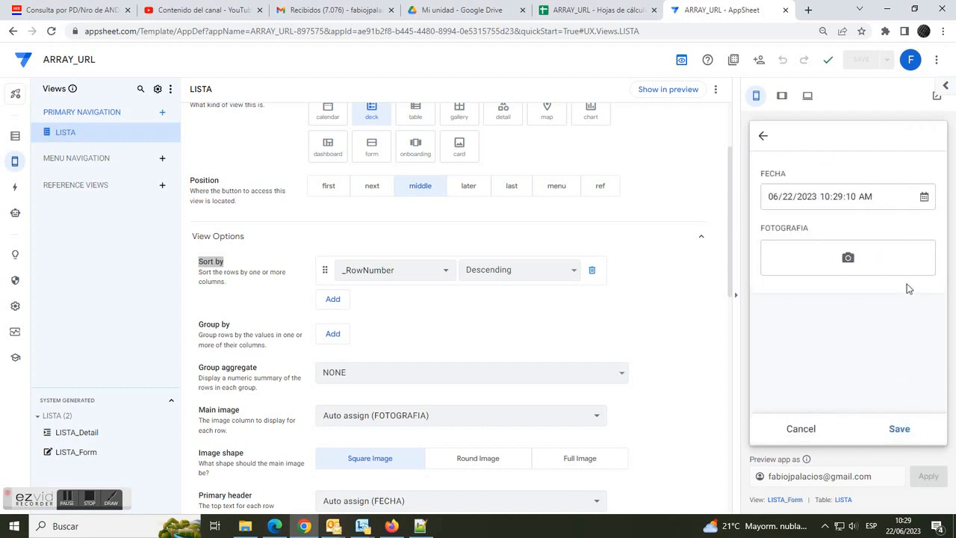
left_click(842, 254)
left_click(558, 283)
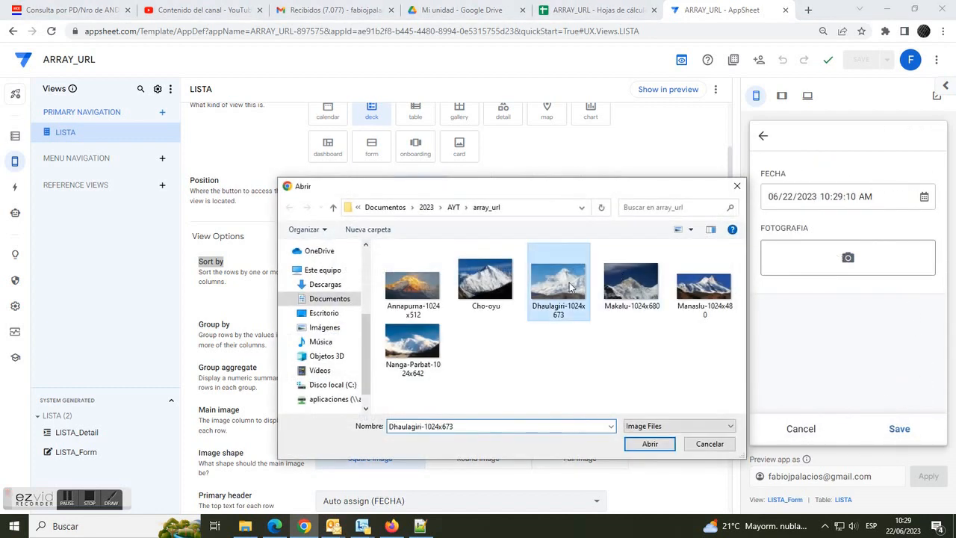
left_click(661, 443)
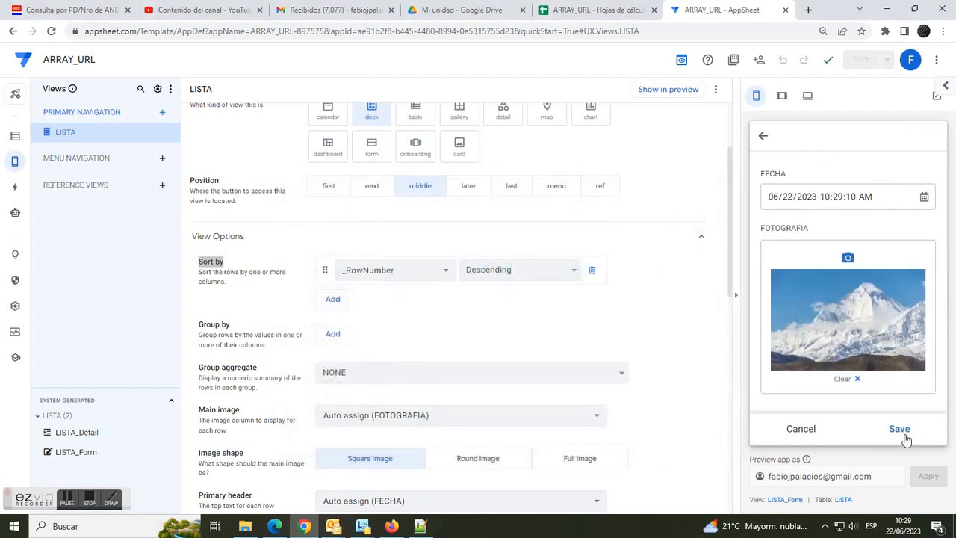
left_click(899, 432)
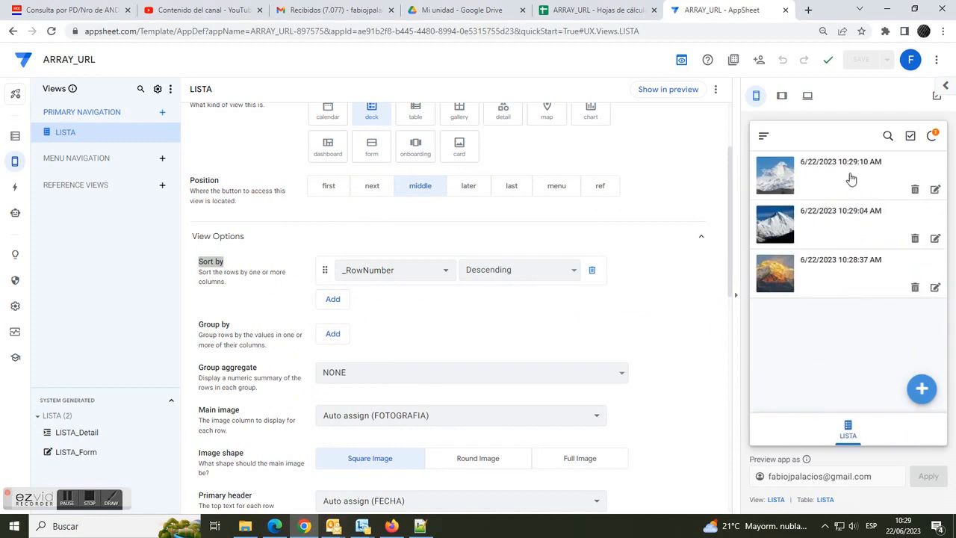
left_click(583, 9)
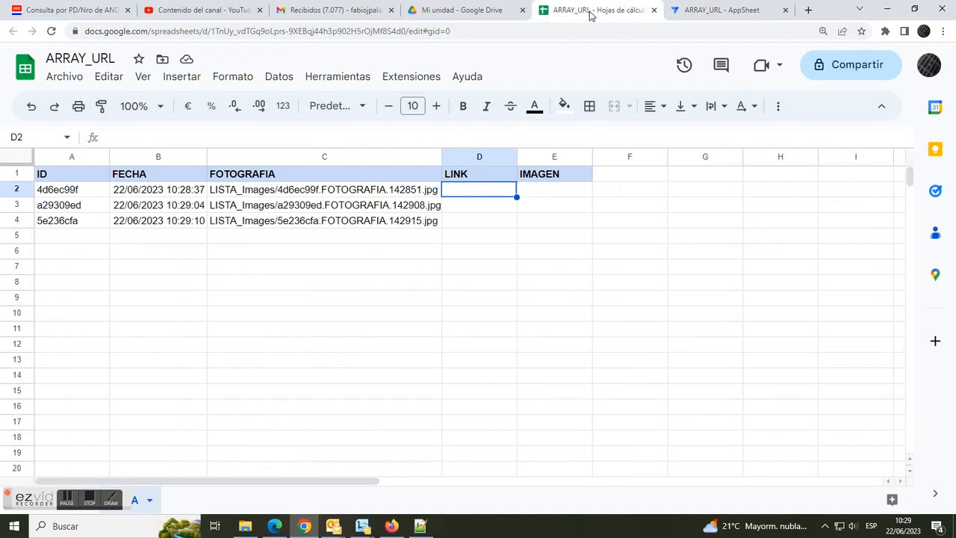
left_click(415, 222)
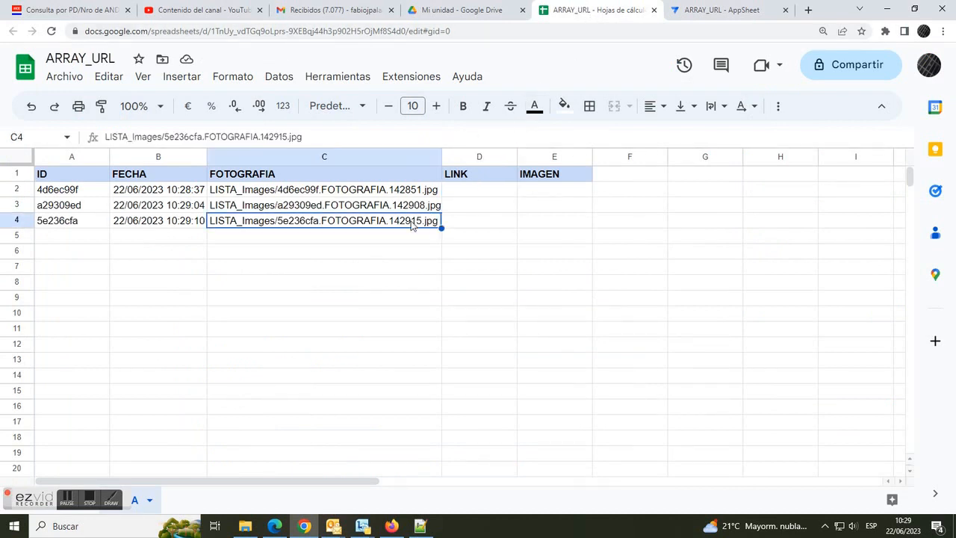
Step: Switch back to AppSheet and add a preview record with the photo Makalu-1024x680 as FOTOGRAFIA, saving it
left_click(732, 10)
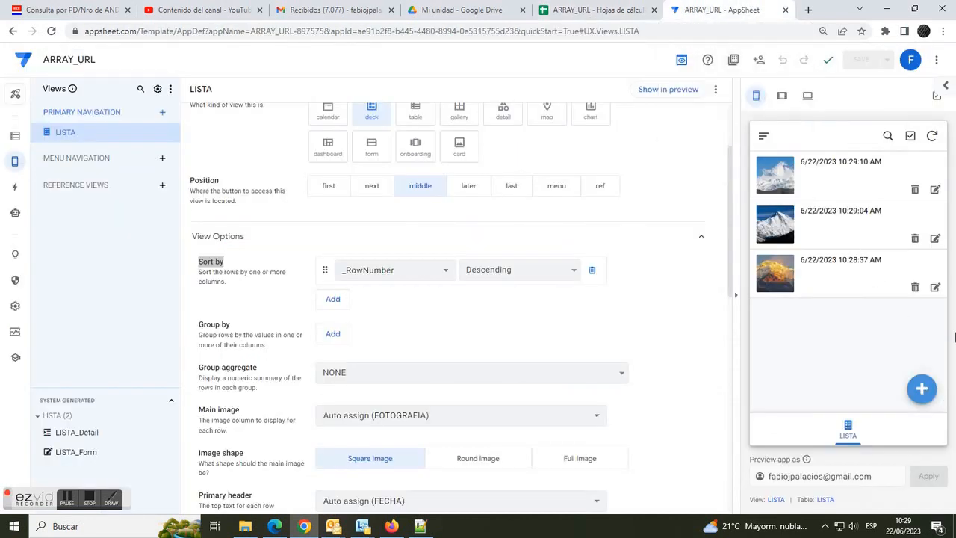
left_click(920, 387)
left_click(849, 256)
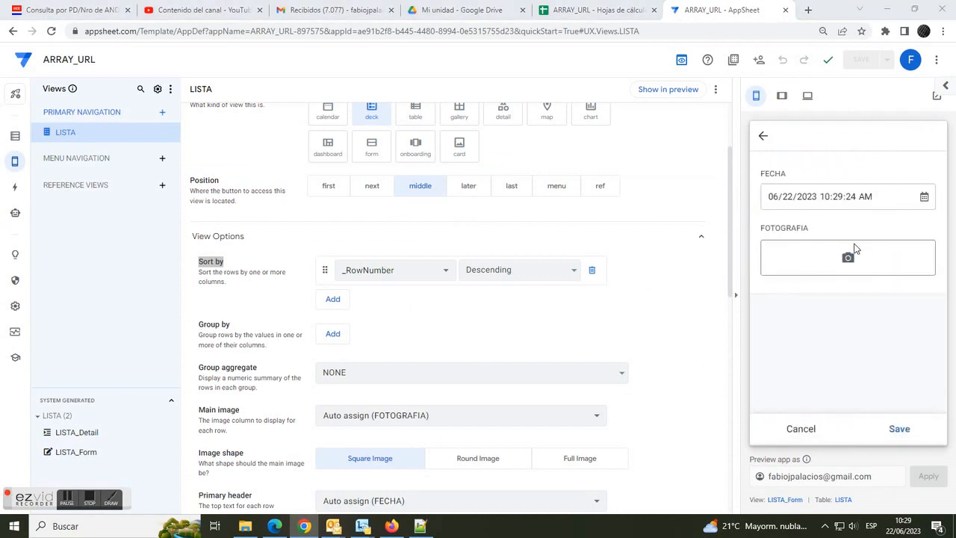
left_click(641, 282)
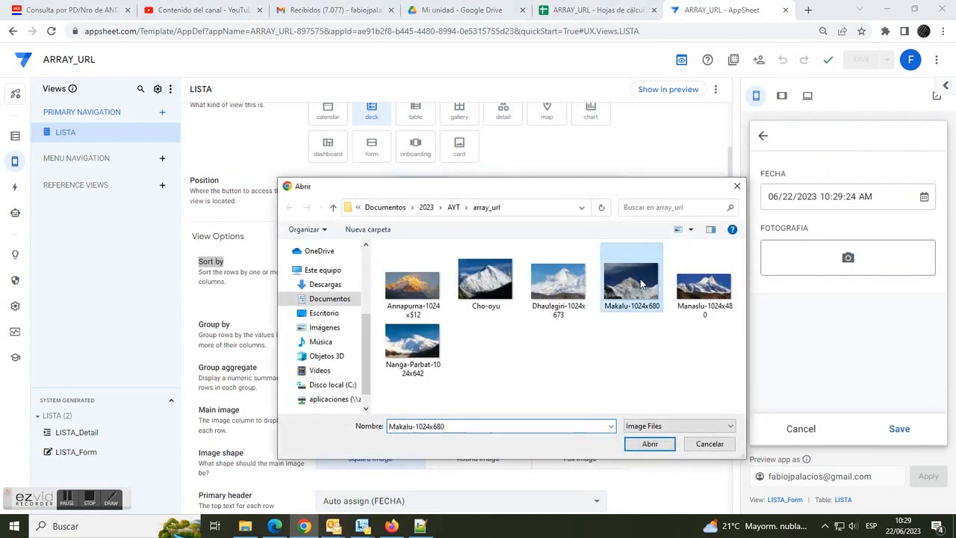
left_click(648, 444)
left_click(898, 429)
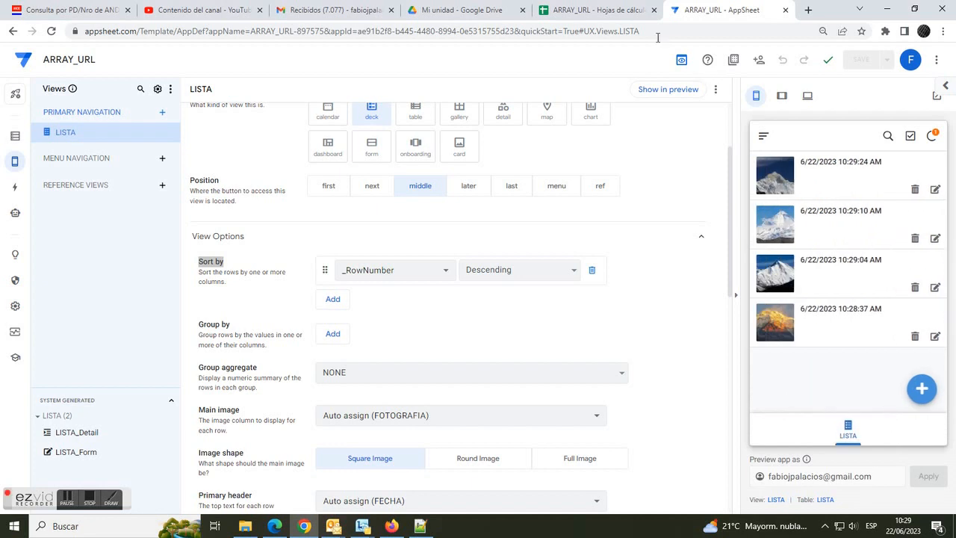
Step: Check the newest row in the Google Sheet, view that record's detail in the AppSheet preview, and return to the LISTA view
left_click(597, 10)
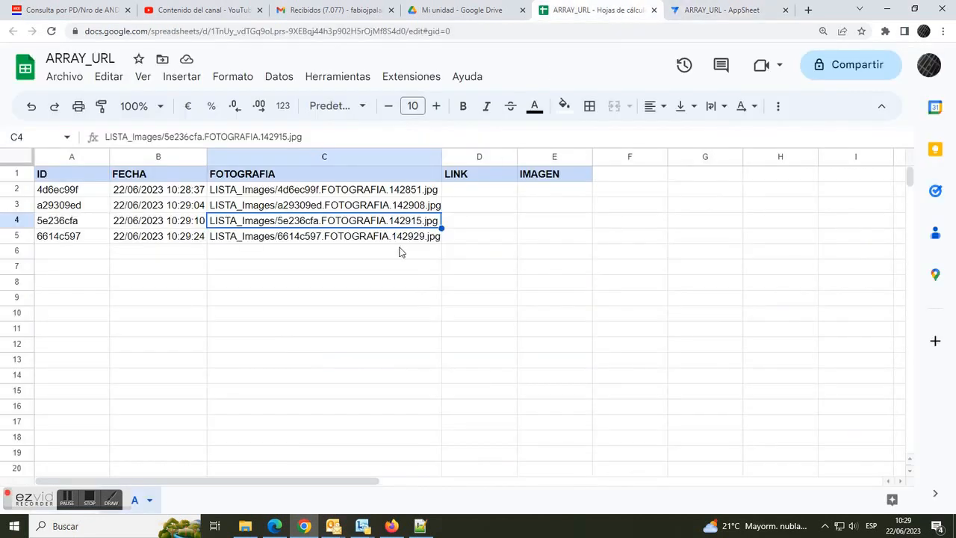
left_click(698, 10)
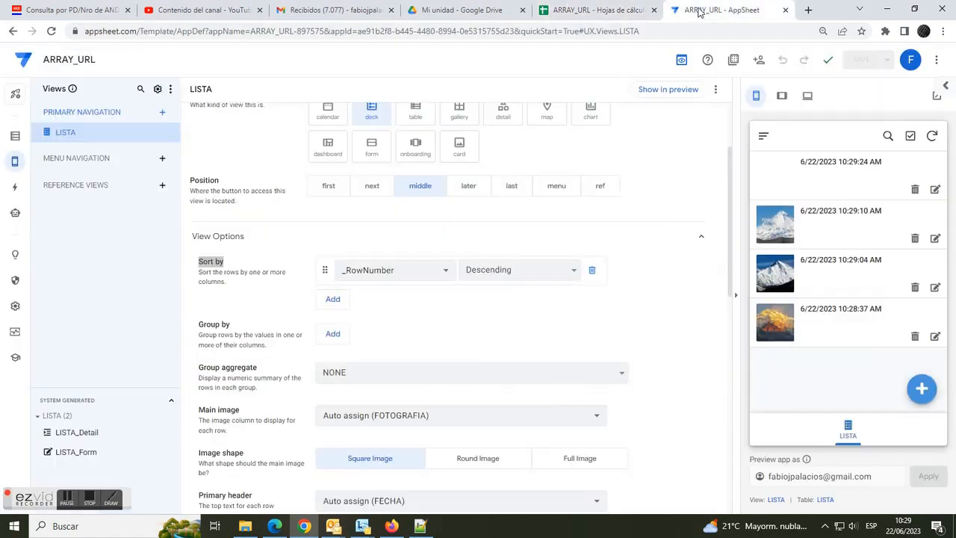
left_click(831, 179)
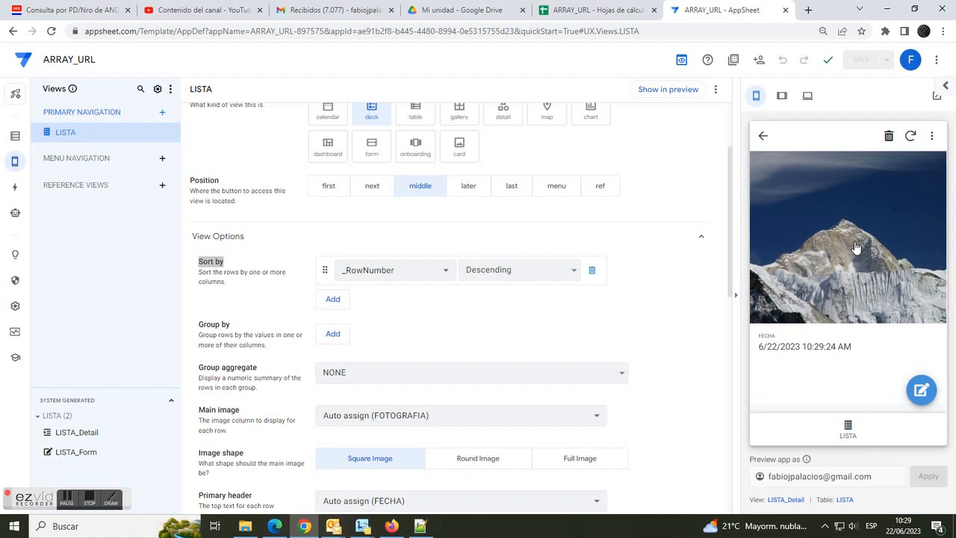
left_click(844, 428)
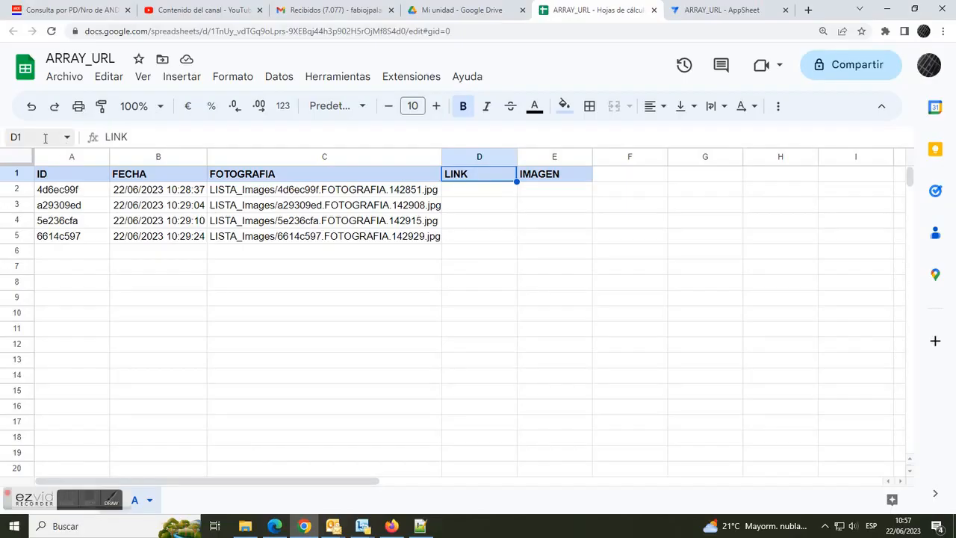
Step: Check the LINK header's cell reference in the sheet, then examine the ArrayFormula and its replacement comments in expresiones.cbl in Notepad++
left_click(34, 137)
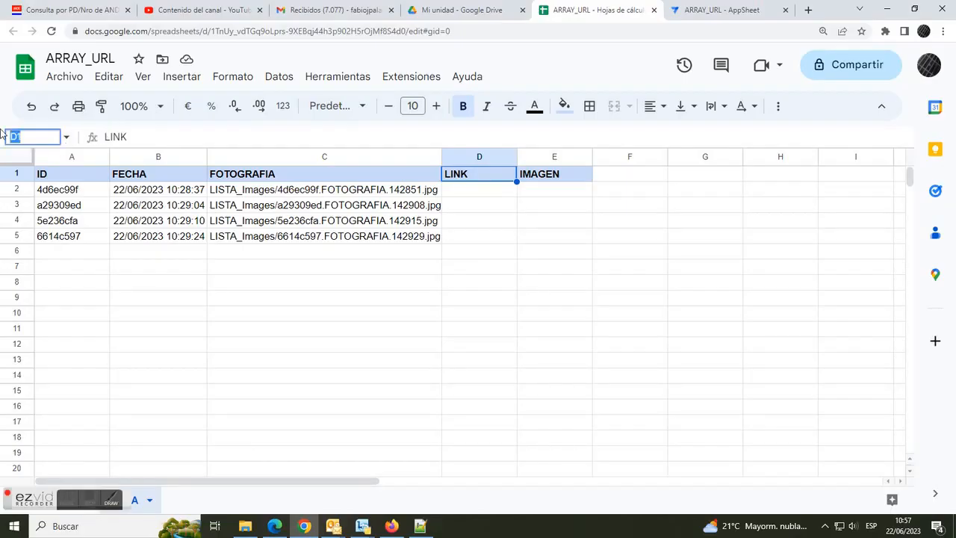
left_click(493, 180)
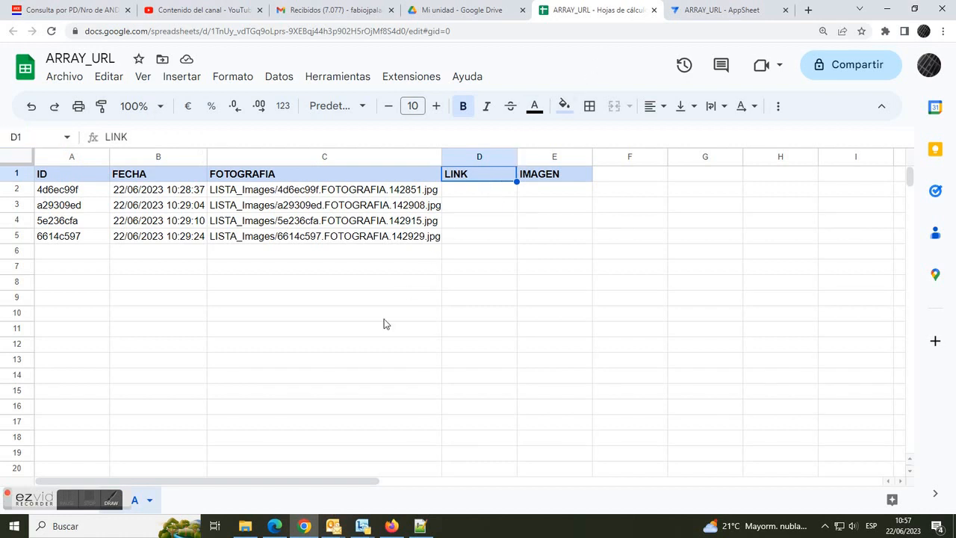
left_click(416, 525)
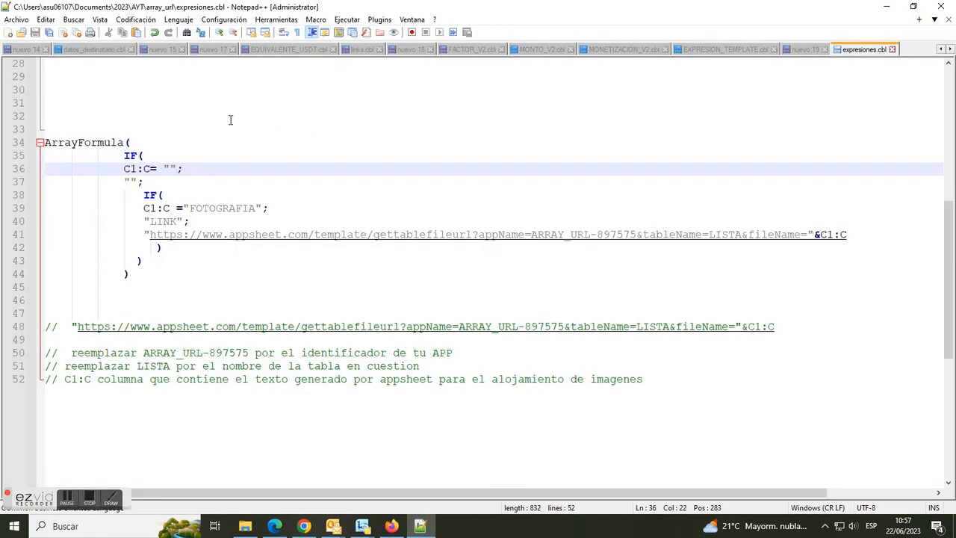
left_click(127, 142)
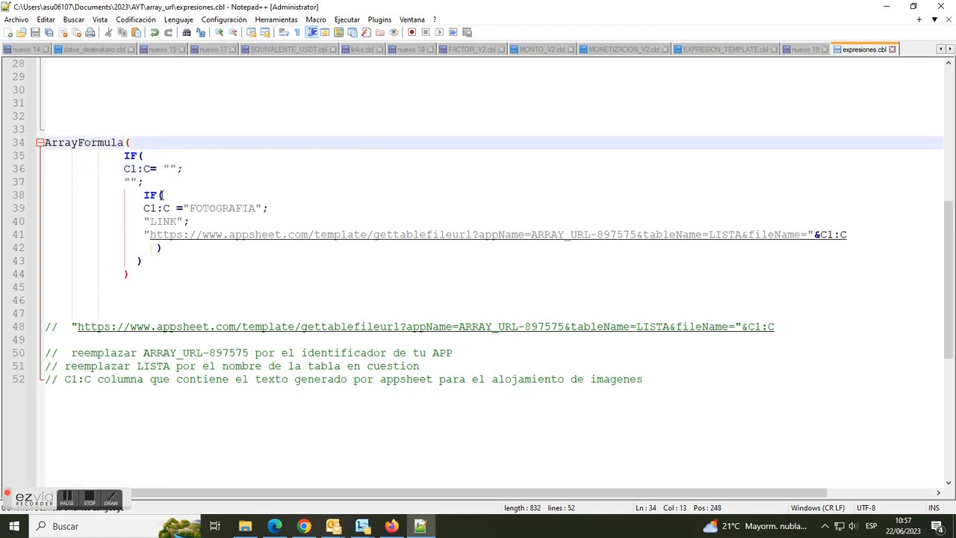
left_click(142, 154)
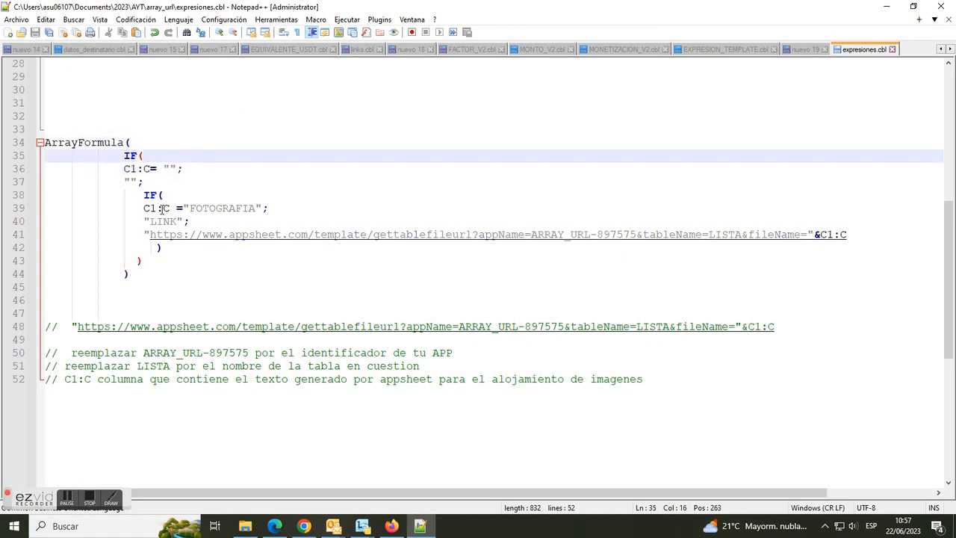
left_click(162, 194)
left_click_drag(124, 168, 153, 169)
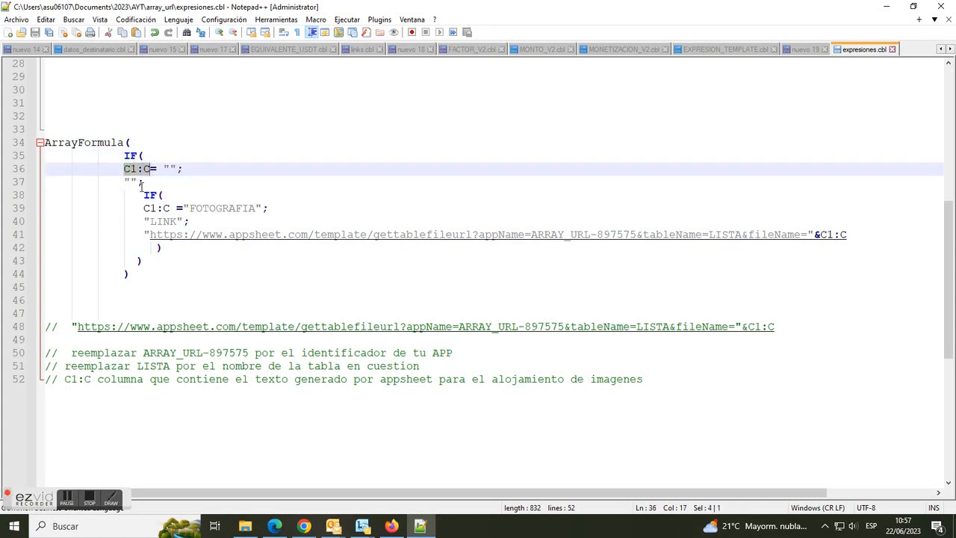
left_click_drag(143, 208, 169, 213)
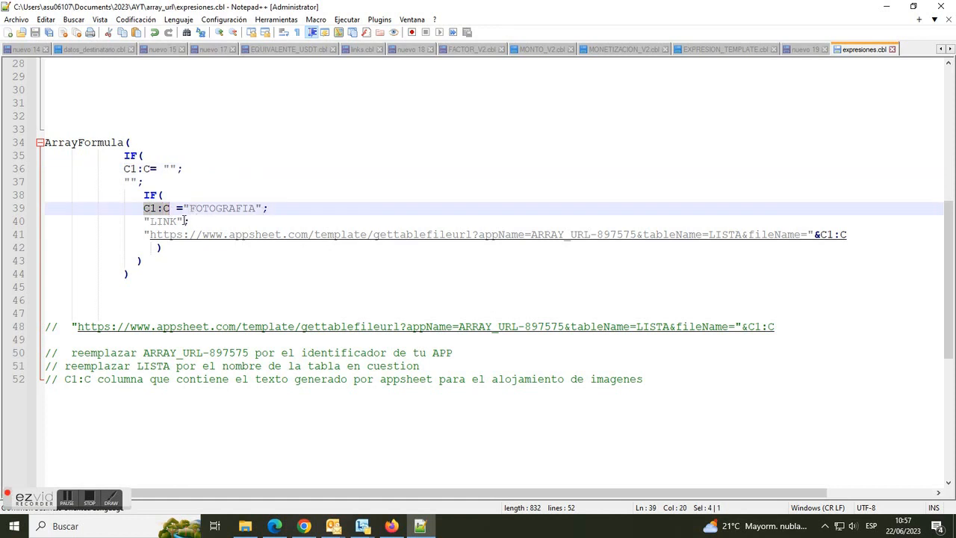
left_click_drag(178, 221, 150, 221)
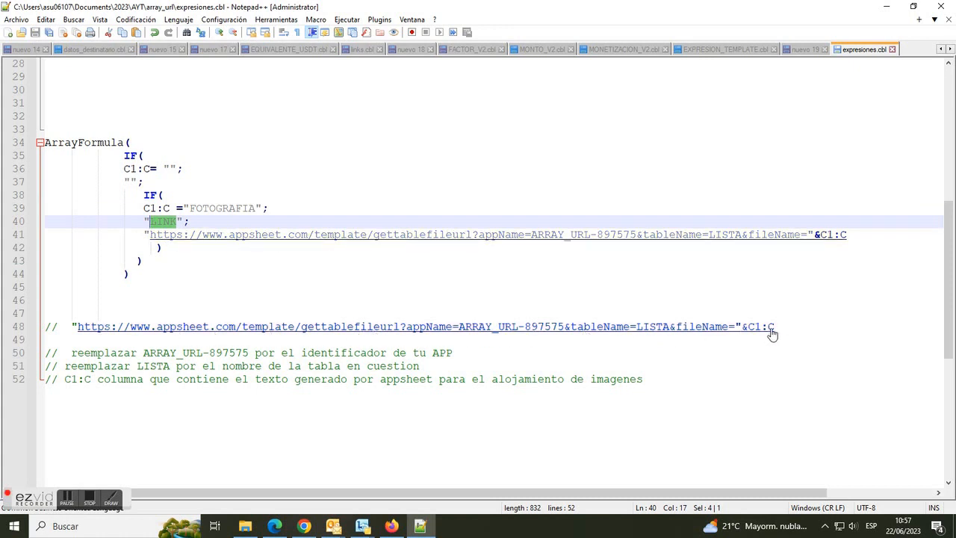
left_click_drag(142, 354, 251, 357)
left_click_drag(462, 354, 288, 354)
left_click_drag(71, 366, 174, 367)
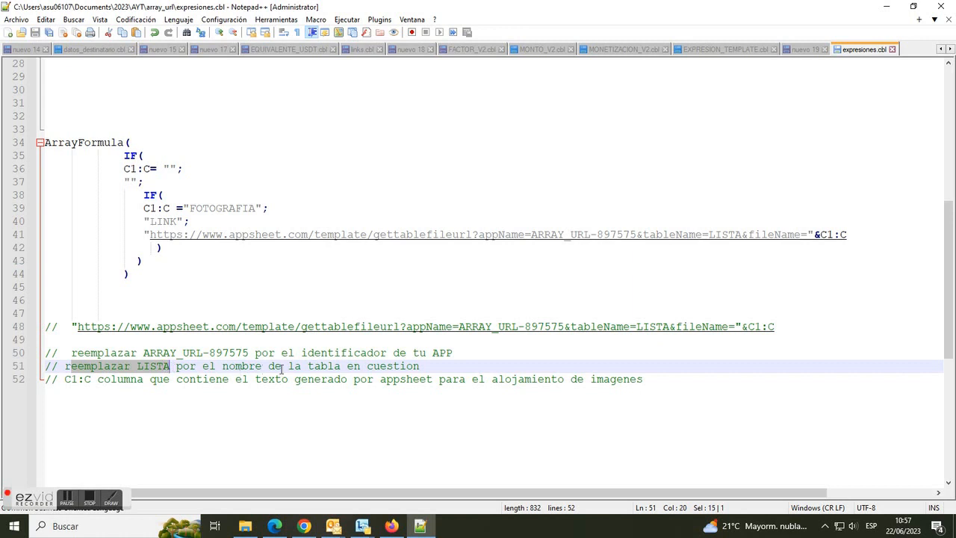
left_click_drag(417, 366, 254, 366)
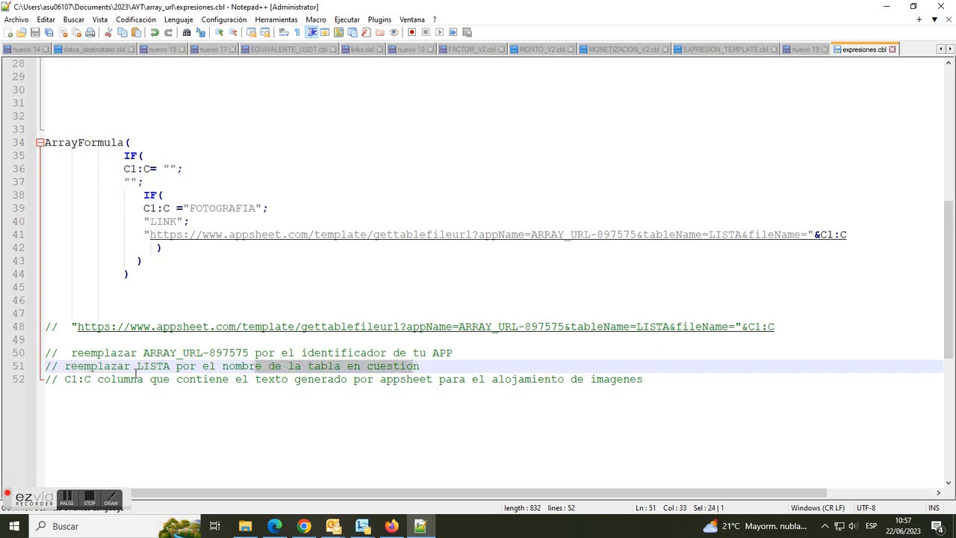
left_click_drag(99, 380, 641, 381)
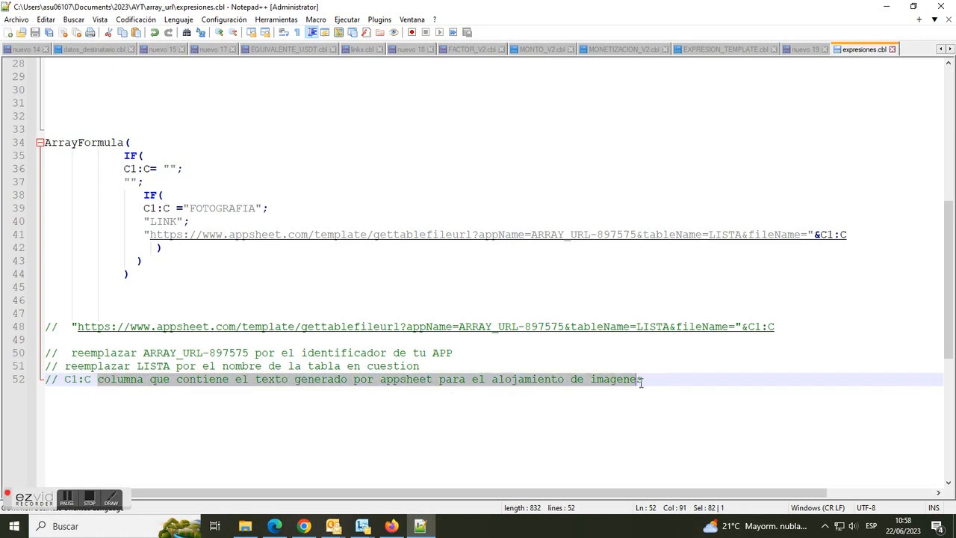
Step: Copy the complete ArrayFormula block from expresiones.cbl, from ArrayFormula( through its final closing parenthesis
left_click_drag(128, 274, 19, 150)
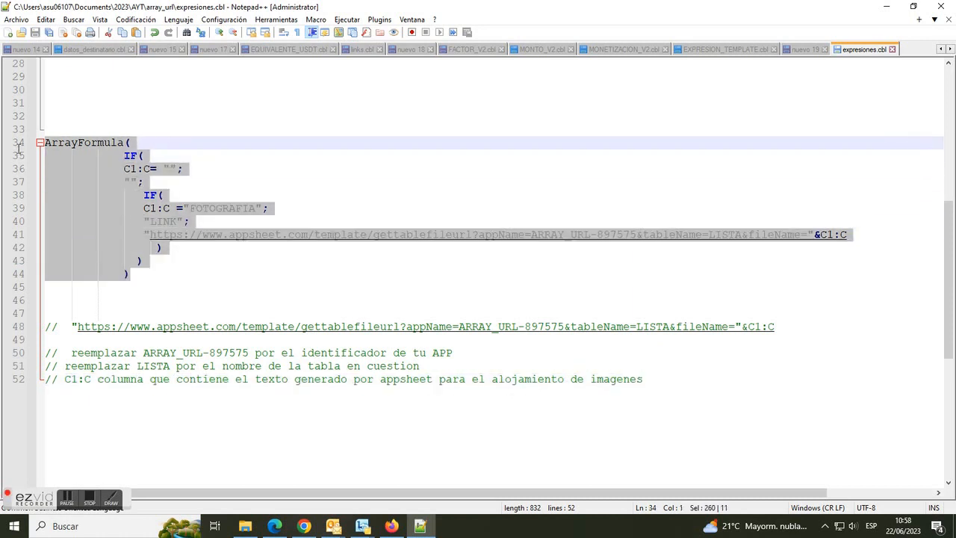
right_click(66, 156)
left_click(98, 176)
Step: Switch to the ARRAY_URL Google Sheet and replace cell D1's content with an equals sign followed by the copied ArrayFormula
left_click(306, 524)
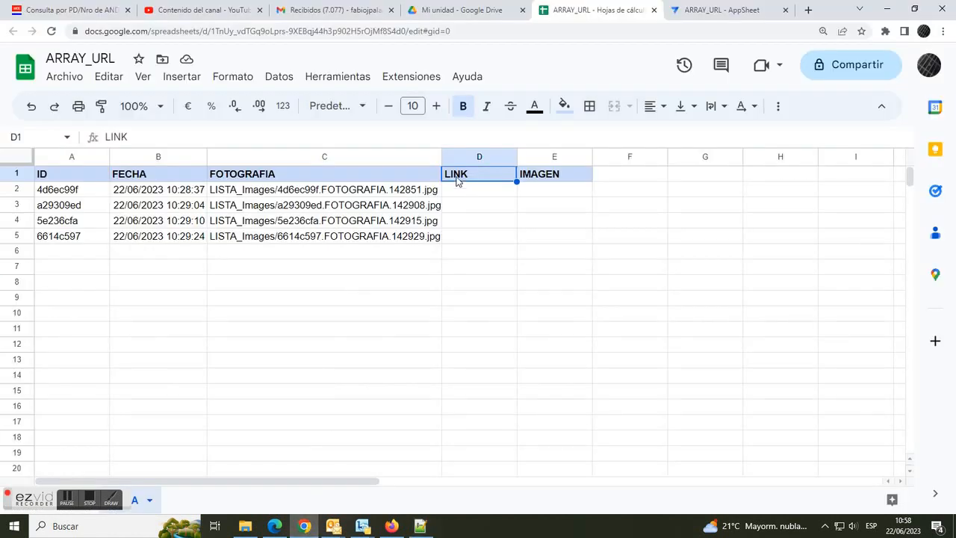
left_click(146, 142)
left_click_drag(146, 141, 100, 139)
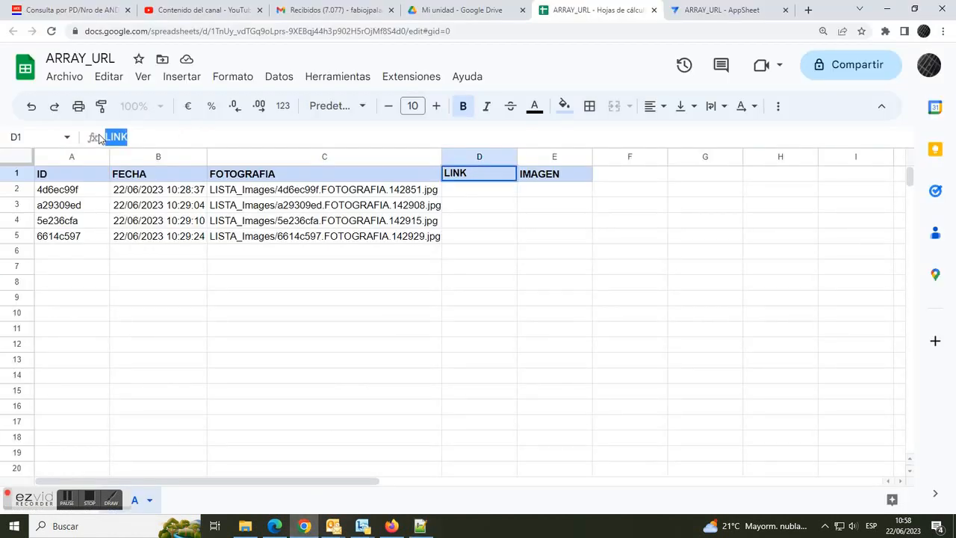
key("BackSpace")
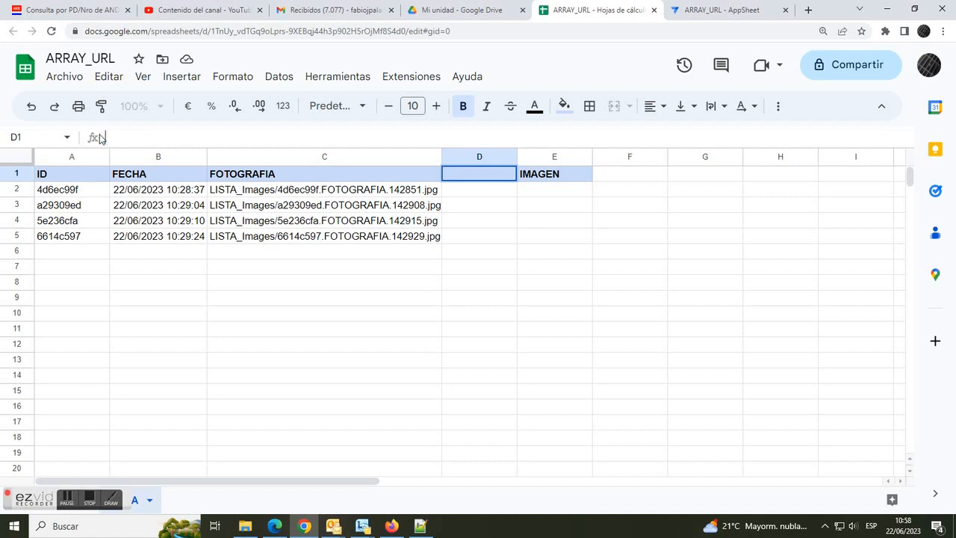
type("=")
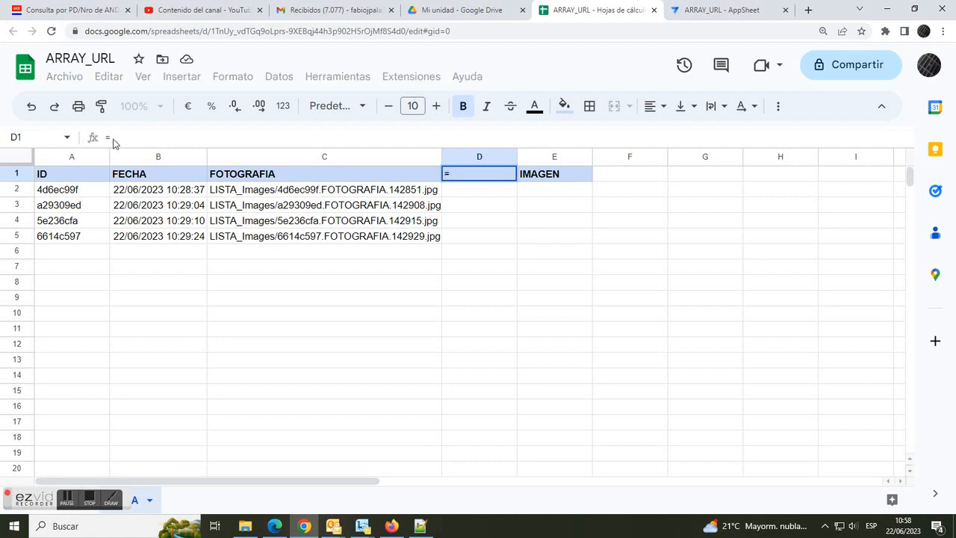
right_click(115, 141)
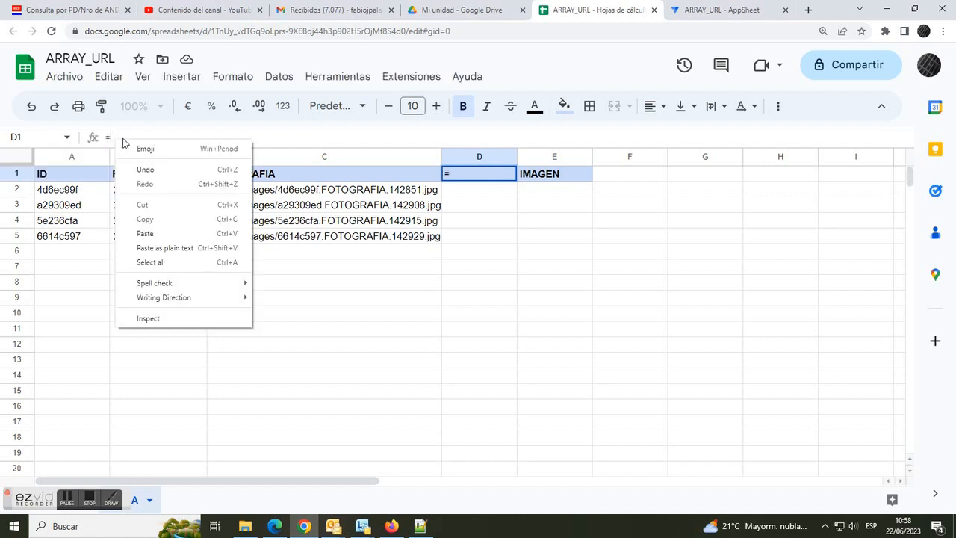
left_click(147, 233)
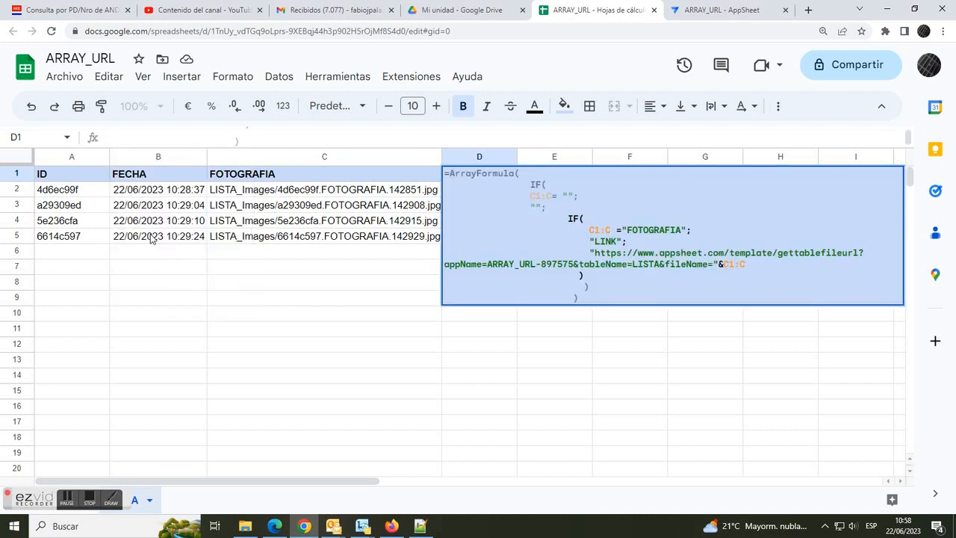
key("Return")
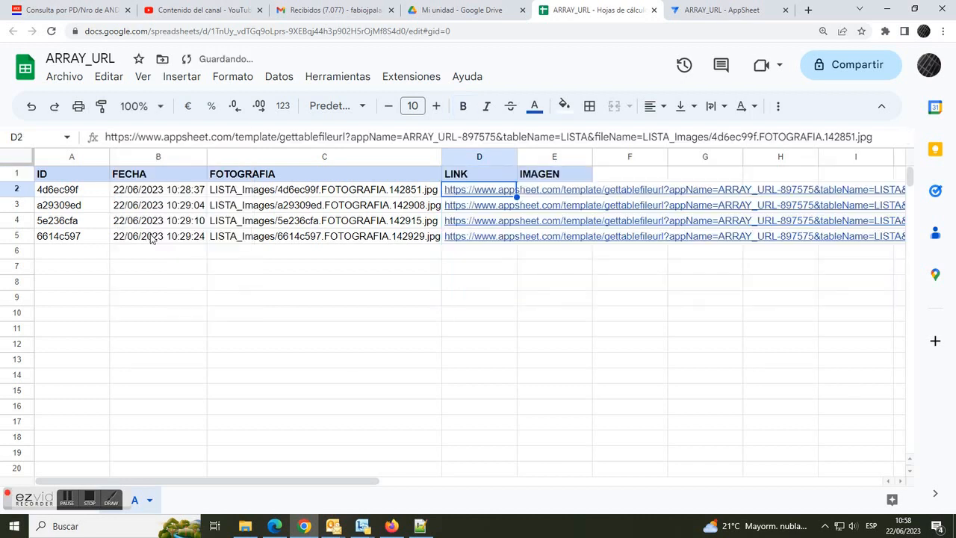
Step: Fit column D's width to its contents and look over the full URLs next to the FOTOGRAFIA paths
double_click(515, 156)
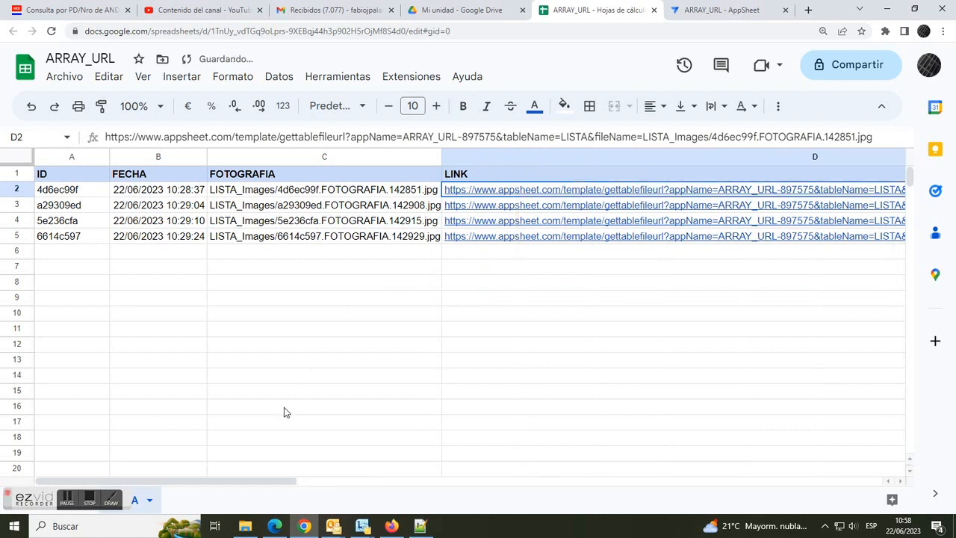
left_click_drag(246, 483, 395, 498)
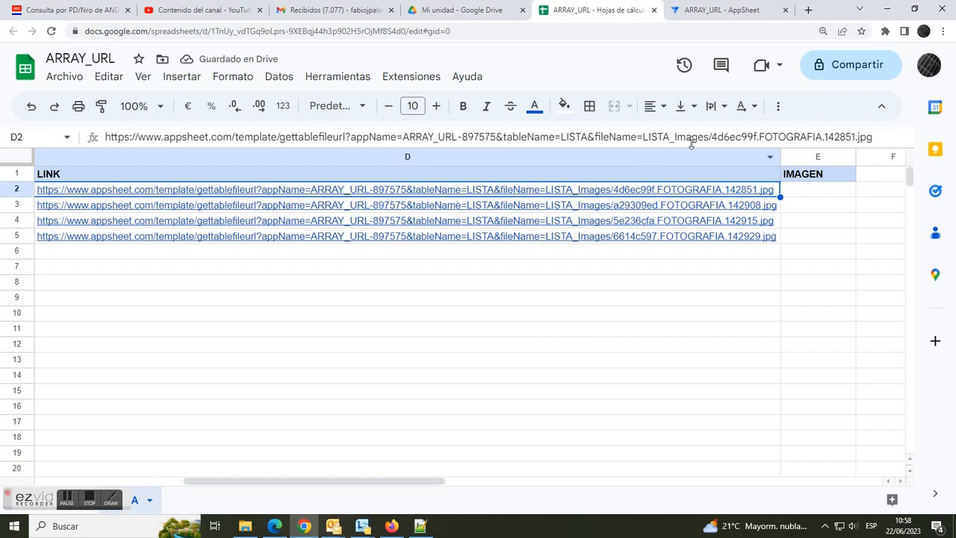
key("ctrl+minus")
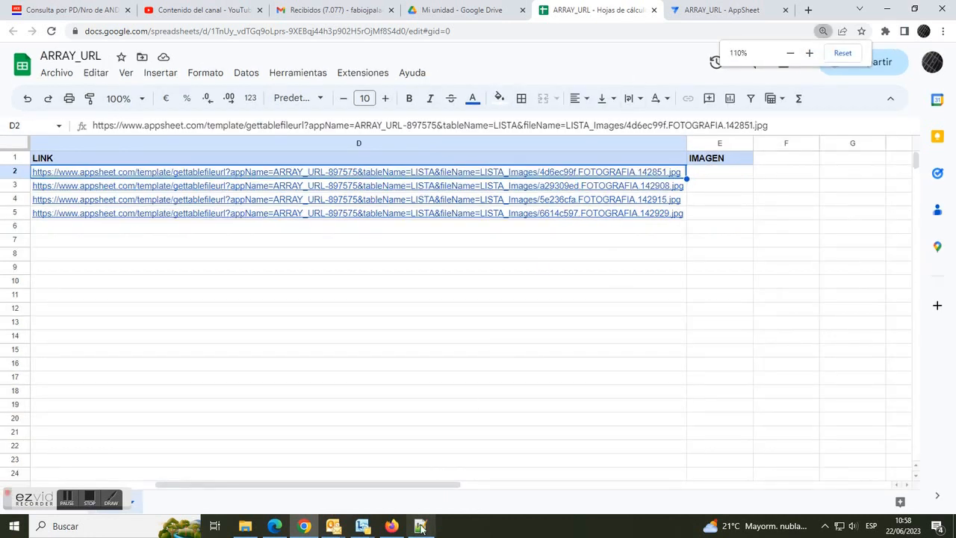
left_click_drag(416, 495, 366, 493)
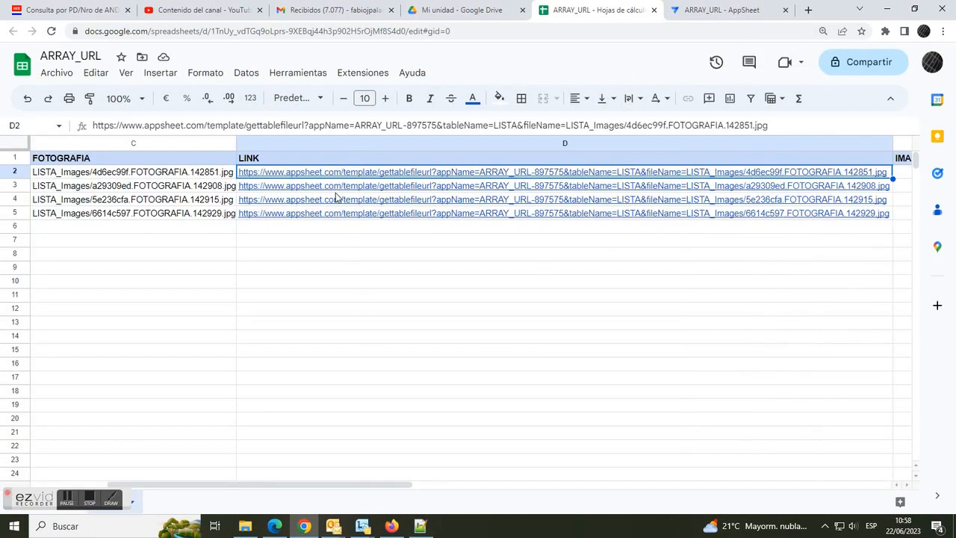
Step: Open the link in cell D2 and read the response text on the loaded page
mouse_move(335, 179)
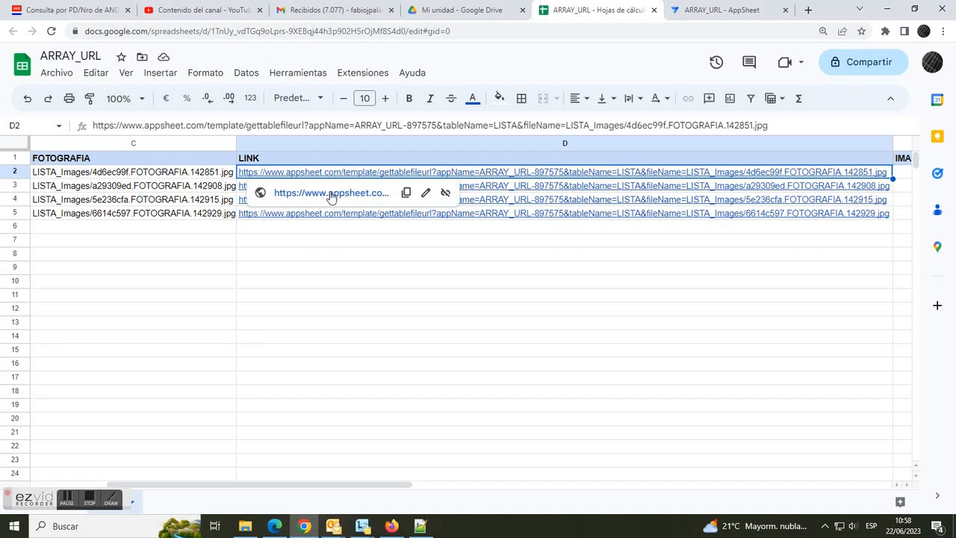
left_click(330, 196)
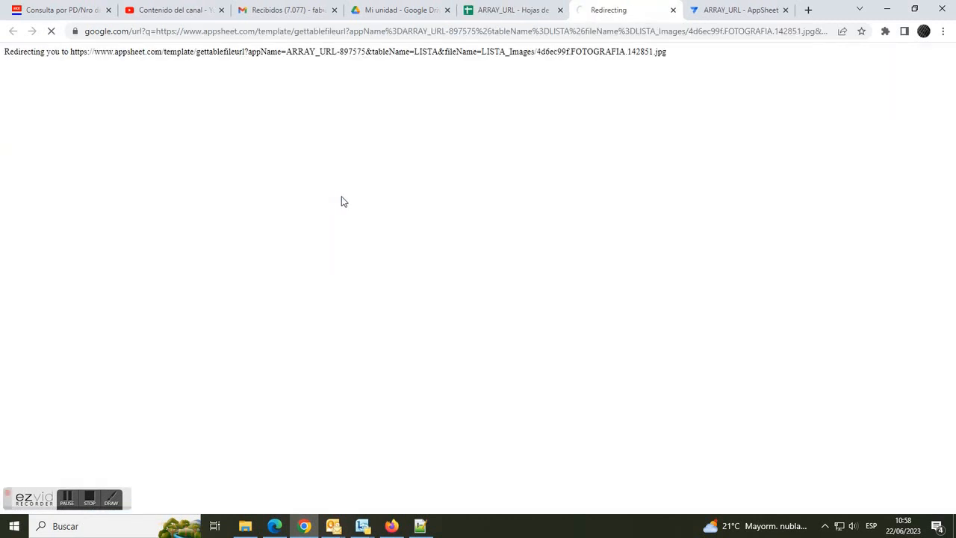
left_click_drag(6, 52, 413, 57)
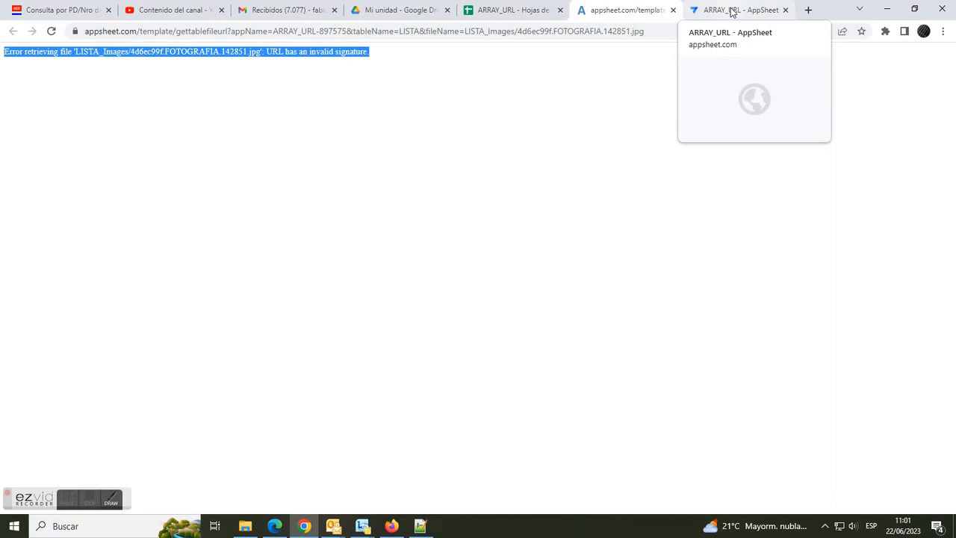
Step: Switch to AppSheet, turn off Require Image and File URL Signing in the app's security options, and save the app
left_click(728, 10)
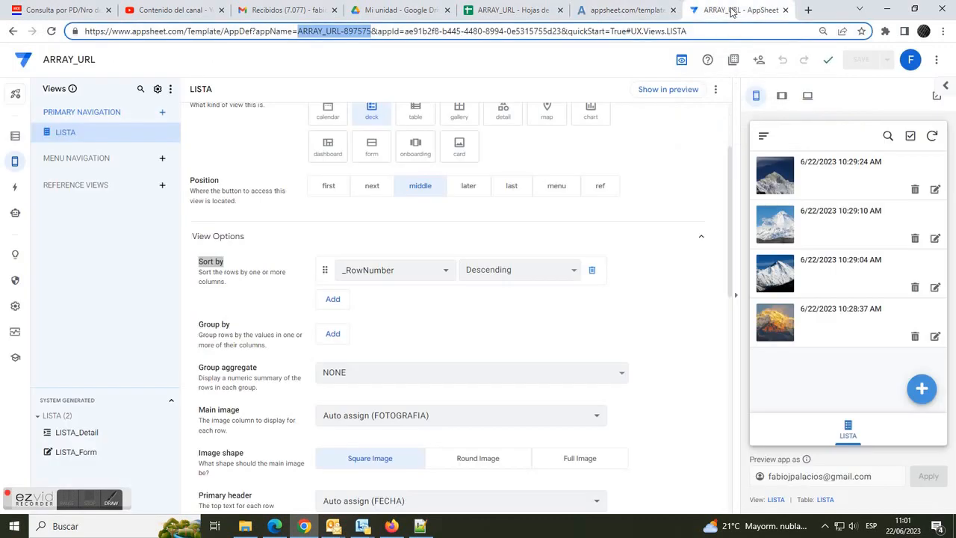
left_click(15, 306)
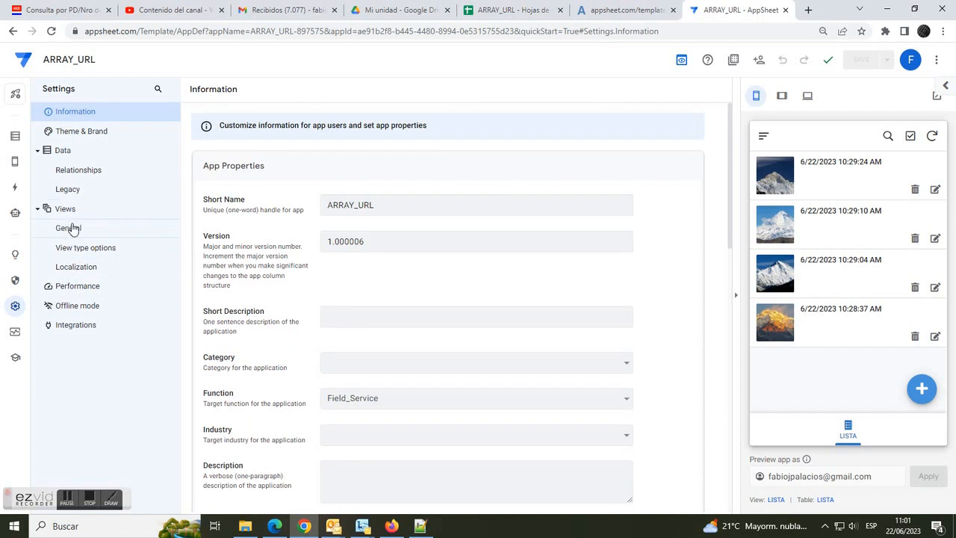
left_click(16, 281)
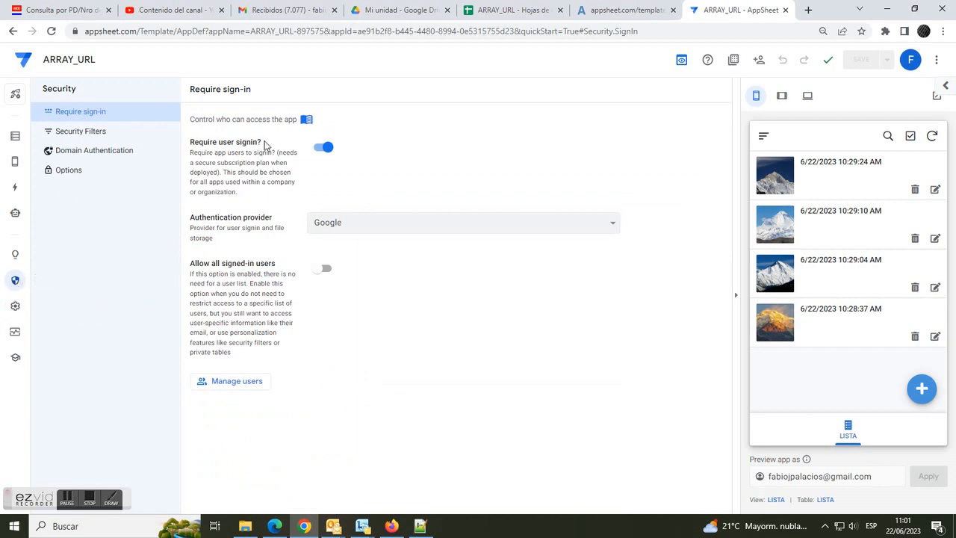
left_click(66, 173)
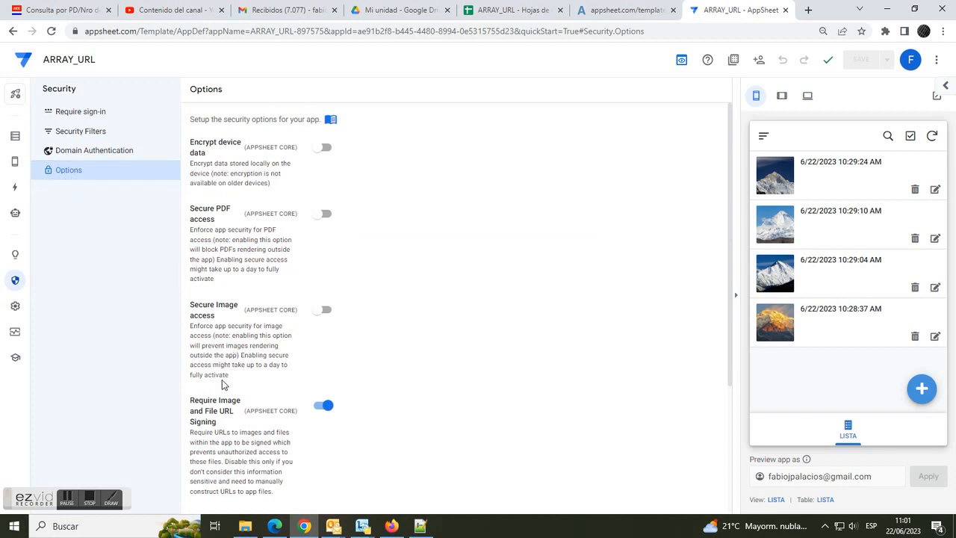
left_click_drag(191, 404, 231, 435)
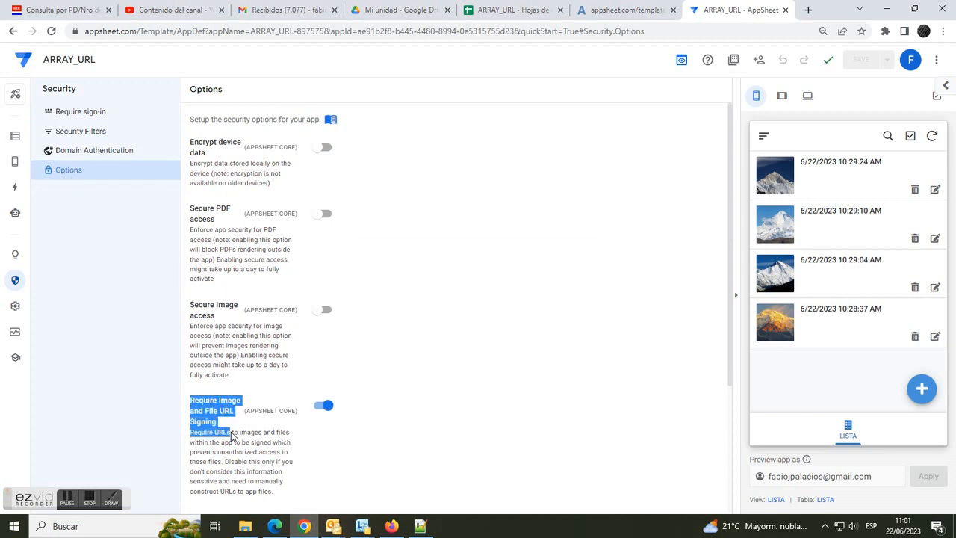
left_click(326, 408)
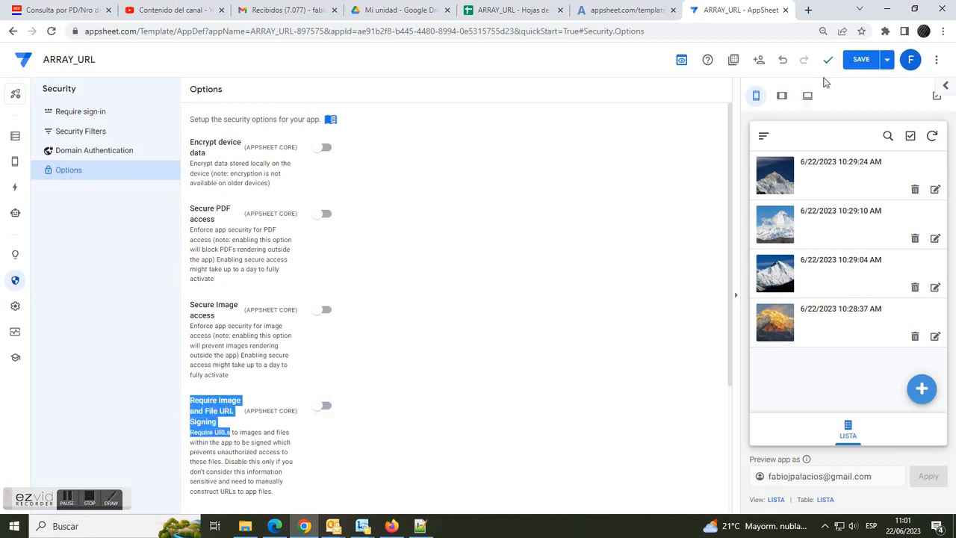
left_click(861, 63)
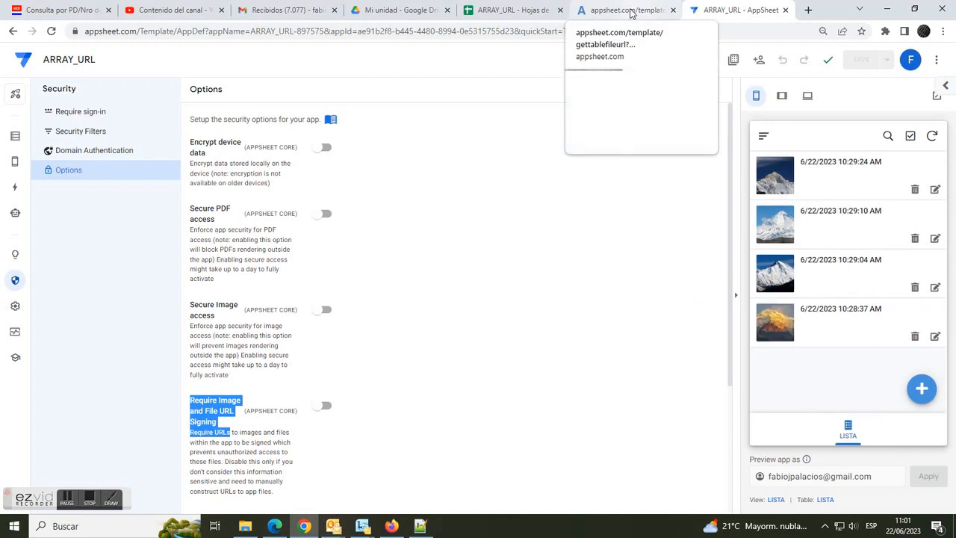
Step: Return to the browser page of the first photo's link and reload it to check the image
left_click(629, 13)
left_click(651, 32)
key("Return")
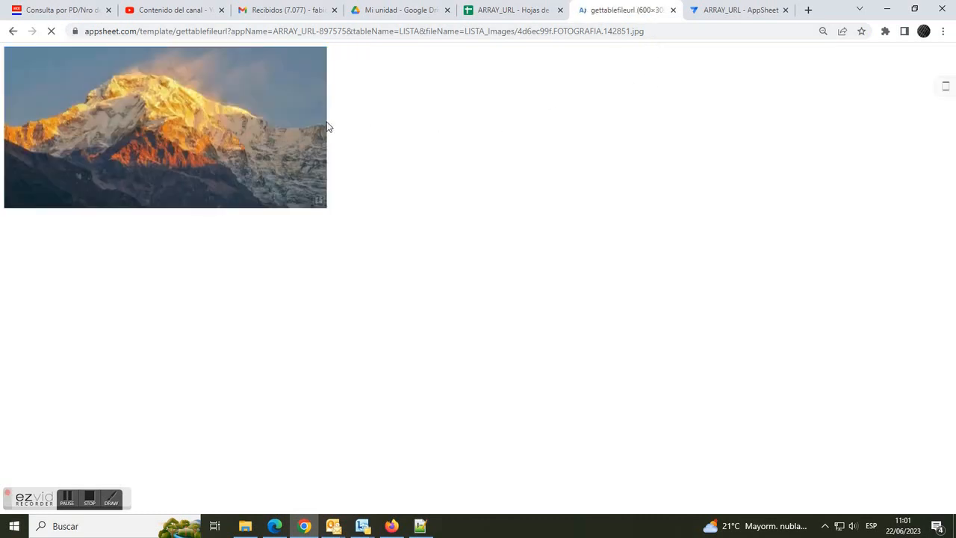
Step: Return to the Google Sheet, reload it, and open the photo link in cell D3
left_click(513, 17)
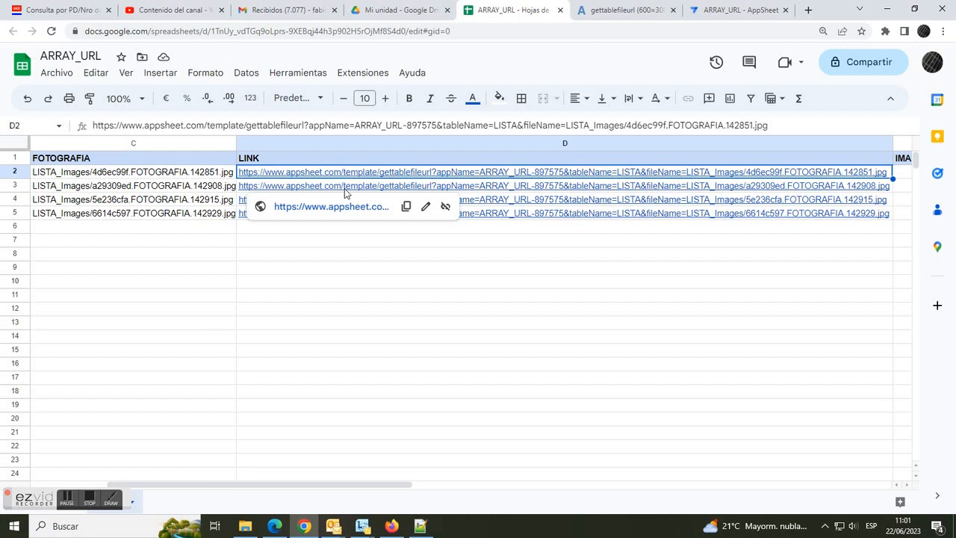
left_click(365, 31)
key("Return")
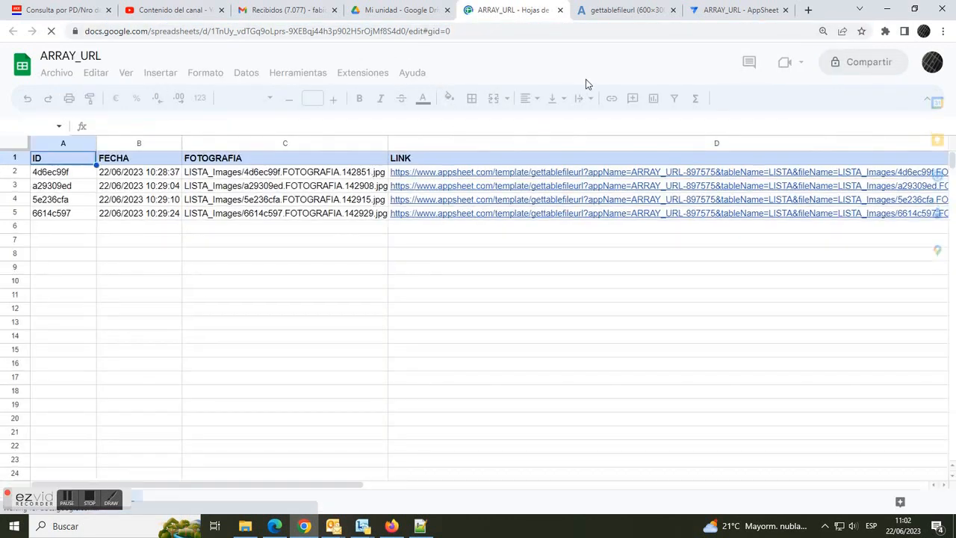
key("ctrl+minus")
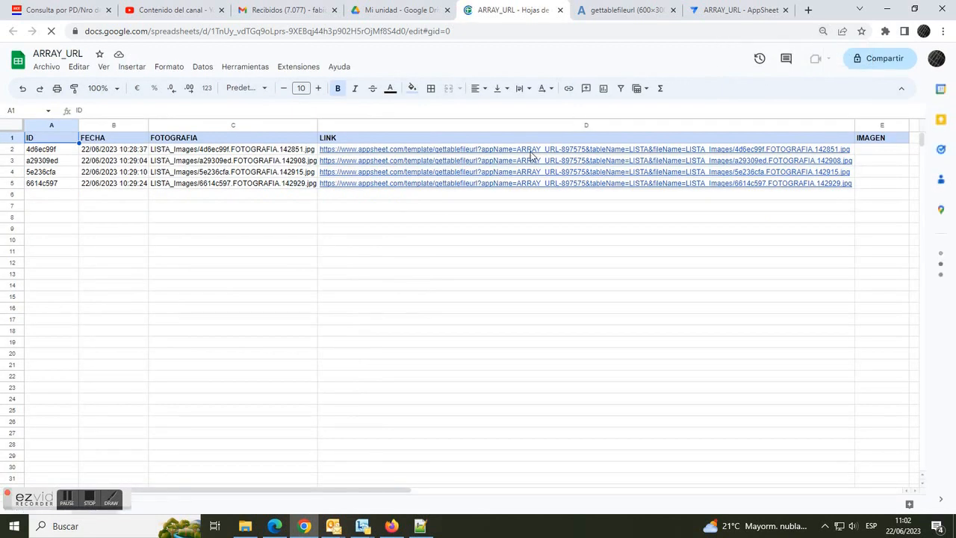
mouse_move(530, 153)
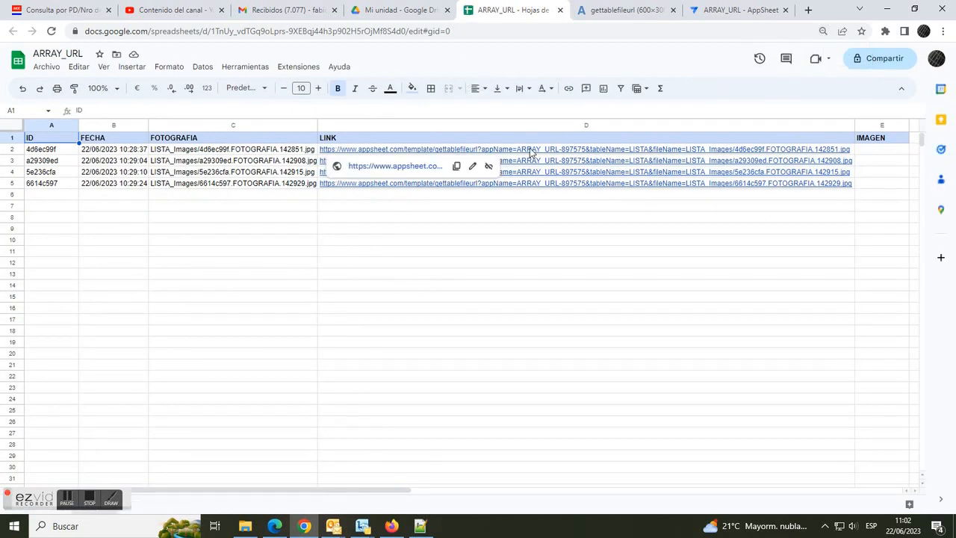
left_click(532, 162)
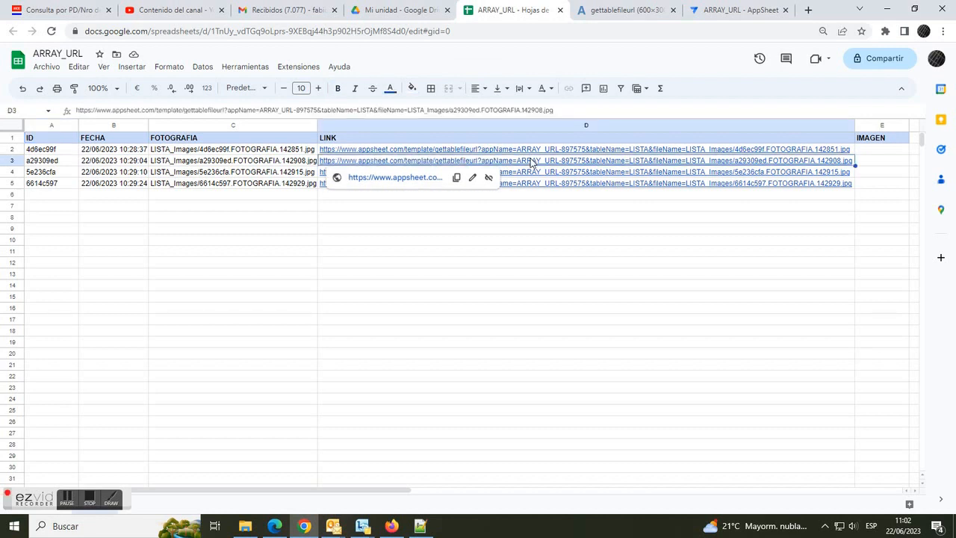
left_click(396, 183)
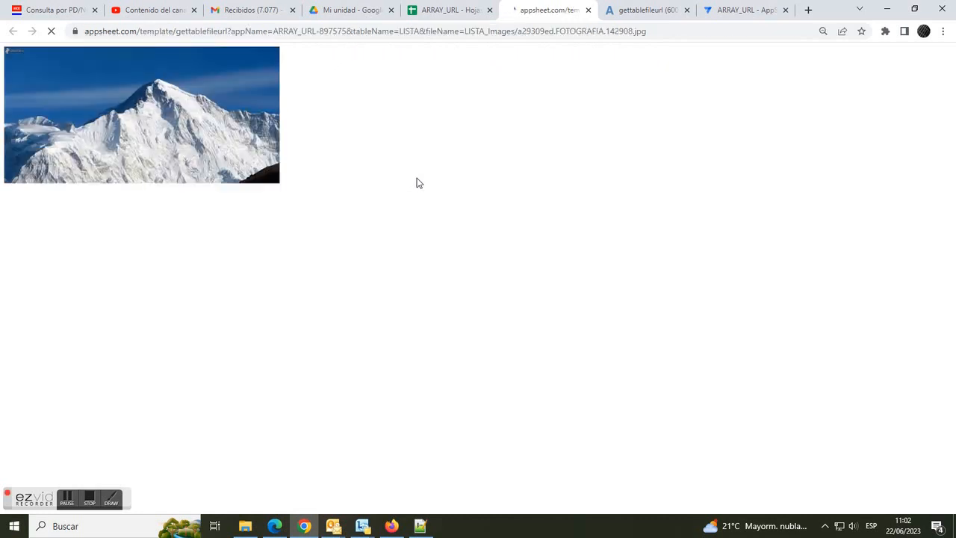
Step: Open the photo link in cell D4 from the sheet, compare the opened photo pages, and return to the sheet
left_click(467, 14)
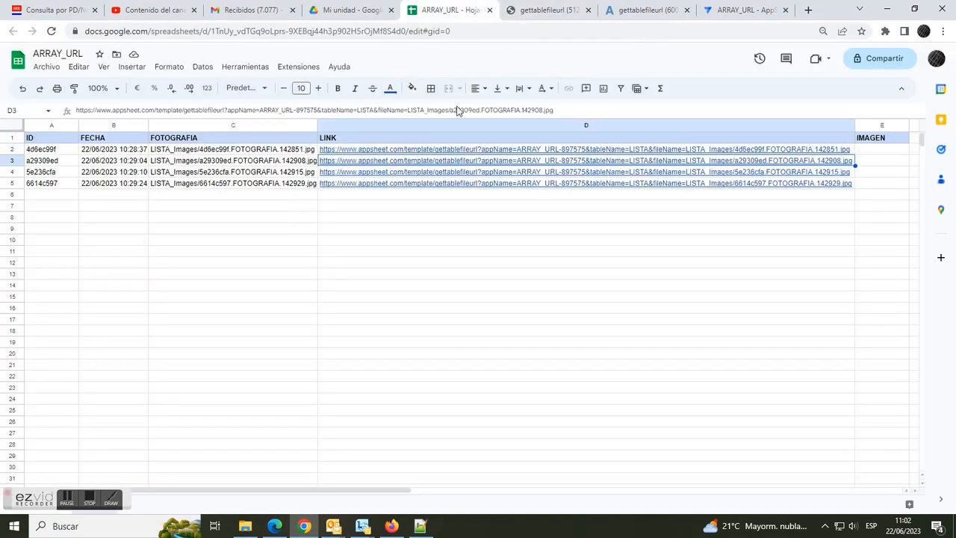
left_click(442, 172)
left_click(430, 191)
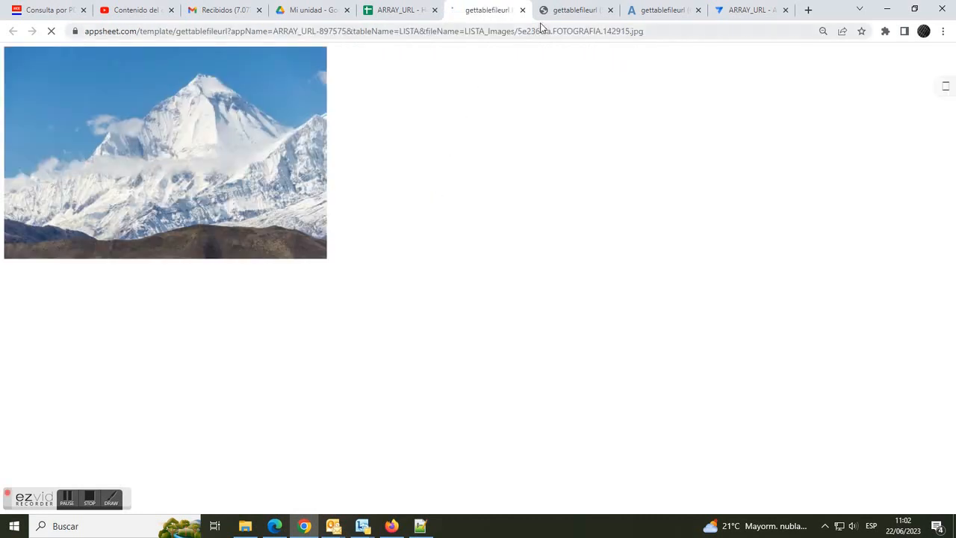
left_click(565, 13)
left_click(499, 10)
left_click(640, 10)
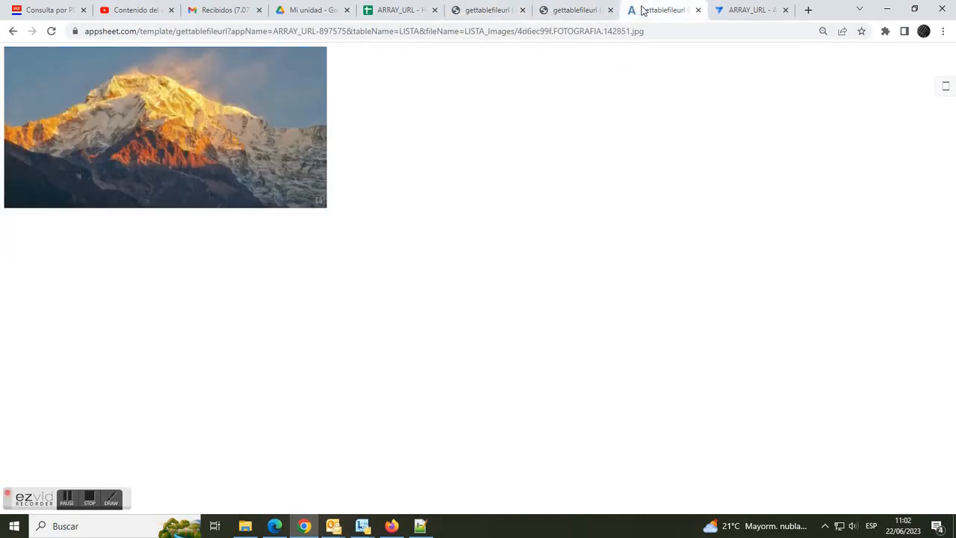
left_click(399, 10)
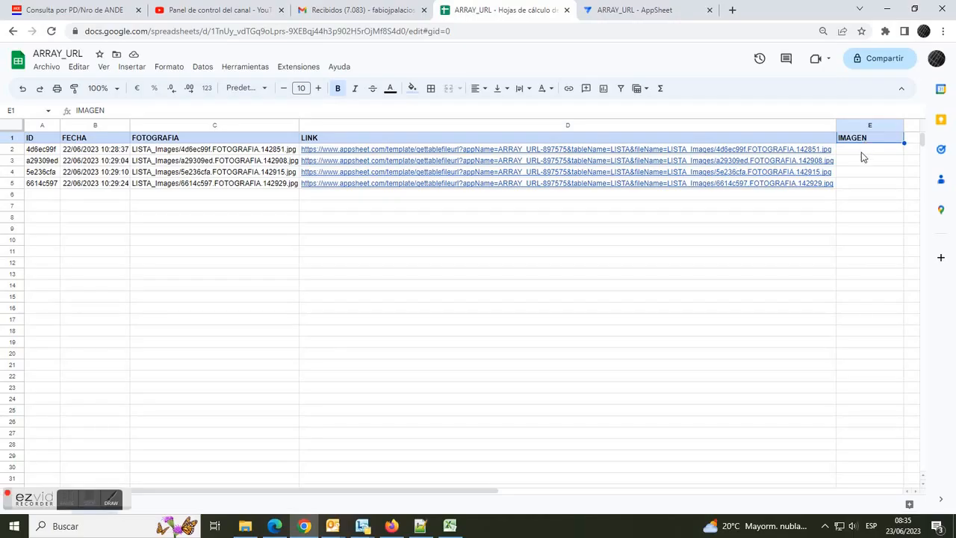
Step: Switch to Notepad++ and examine the image formula intended for cell E2 together with the comments explaining its image and lambda functions
left_click(862, 154)
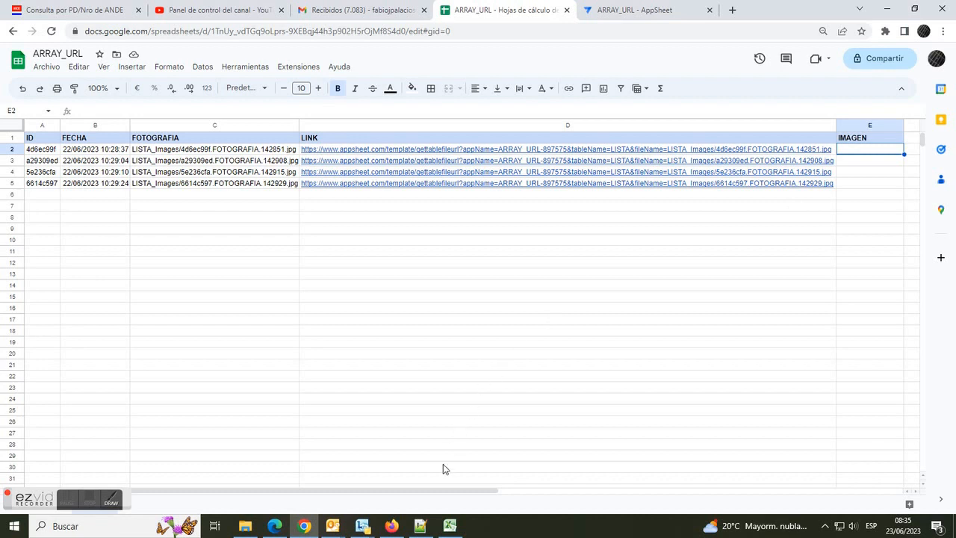
left_click(420, 526)
left_click_drag(64, 182, 610, 182)
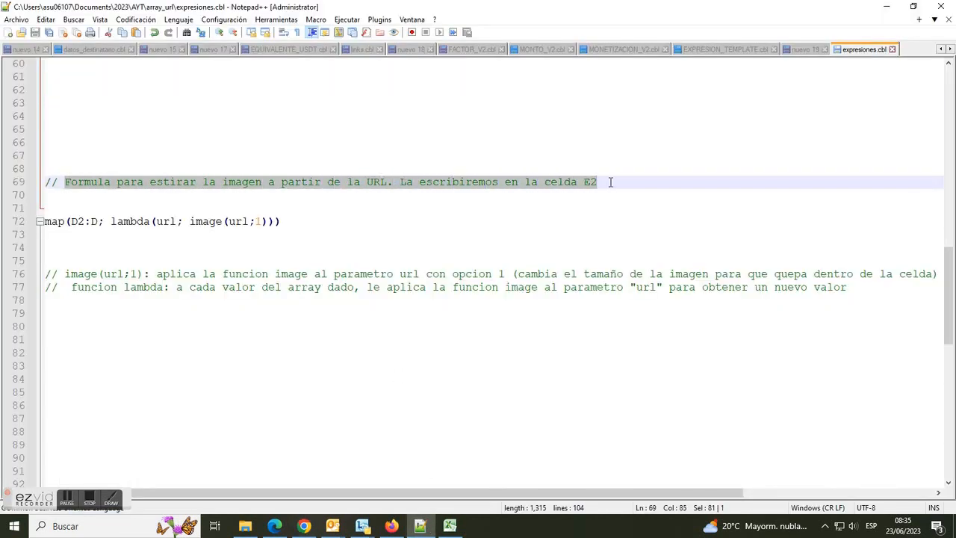
left_click(66, 222)
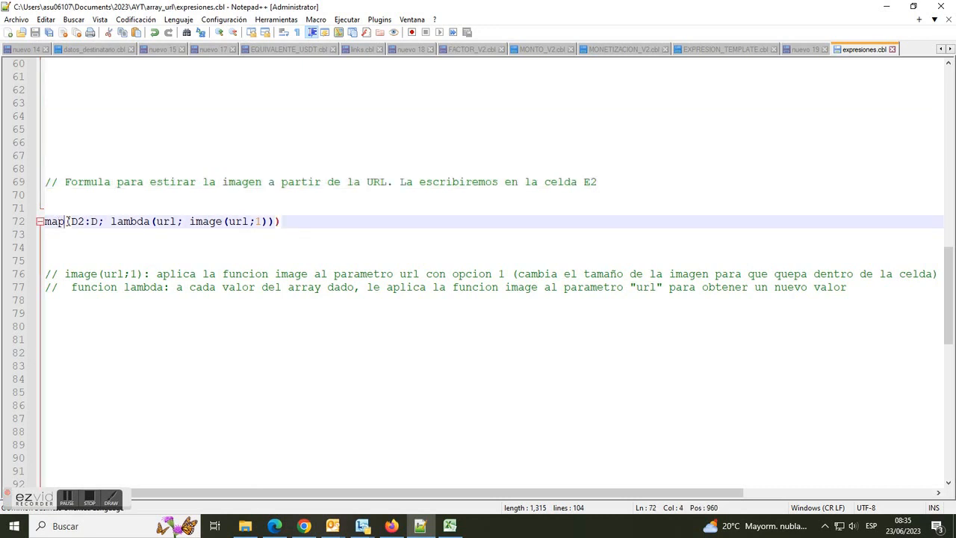
left_click(155, 222)
left_click(229, 221)
left_click_drag(65, 274, 933, 279)
left_click_drag(68, 291, 856, 288)
Step: Copy the formula map(D2:D; lambda(url; image(url;1))) from the notes
left_click_drag(294, 221, 22, 217)
right_click(64, 224)
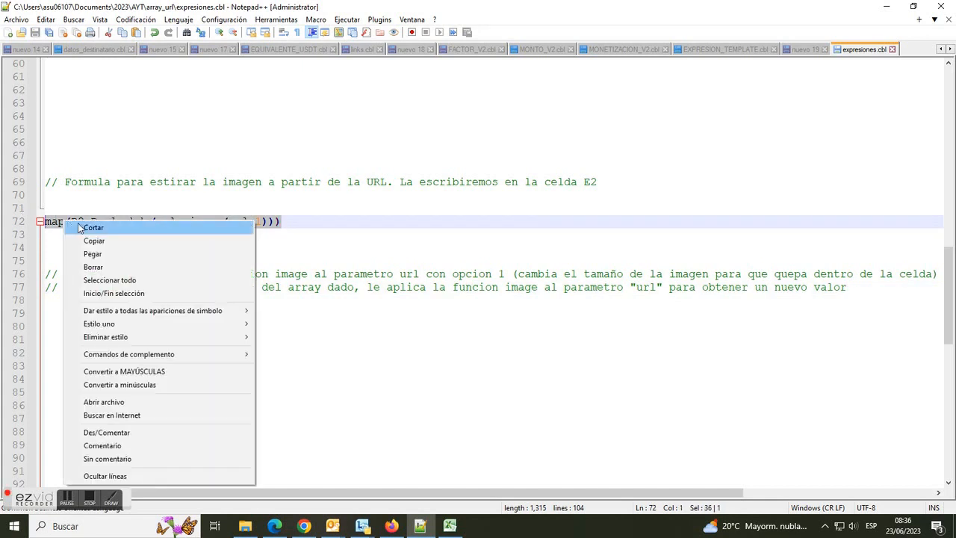
left_click(100, 241)
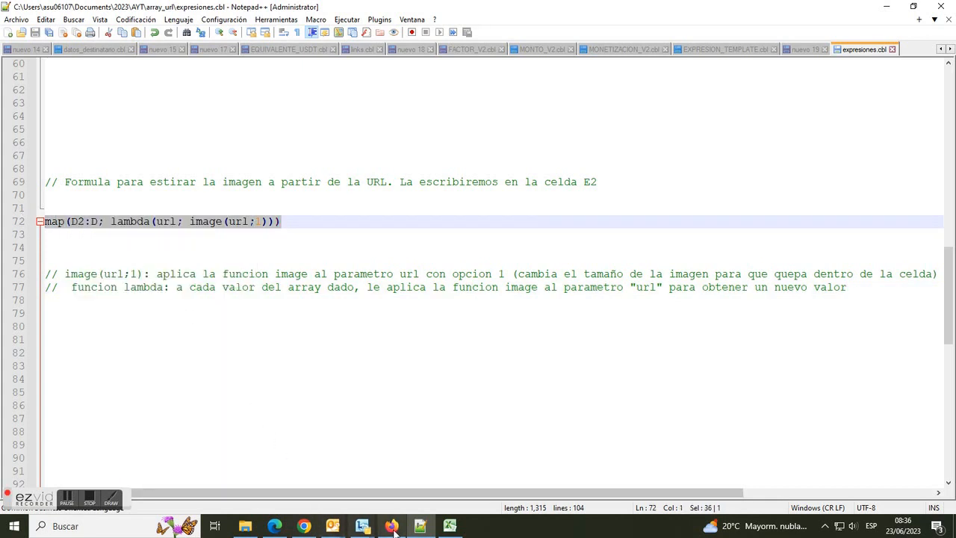
Step: Switch to the Google Sheet and enter =map(D2:D; lambda(url; image(url;1))) in cell E2 under IMAGEN
left_click(303, 525)
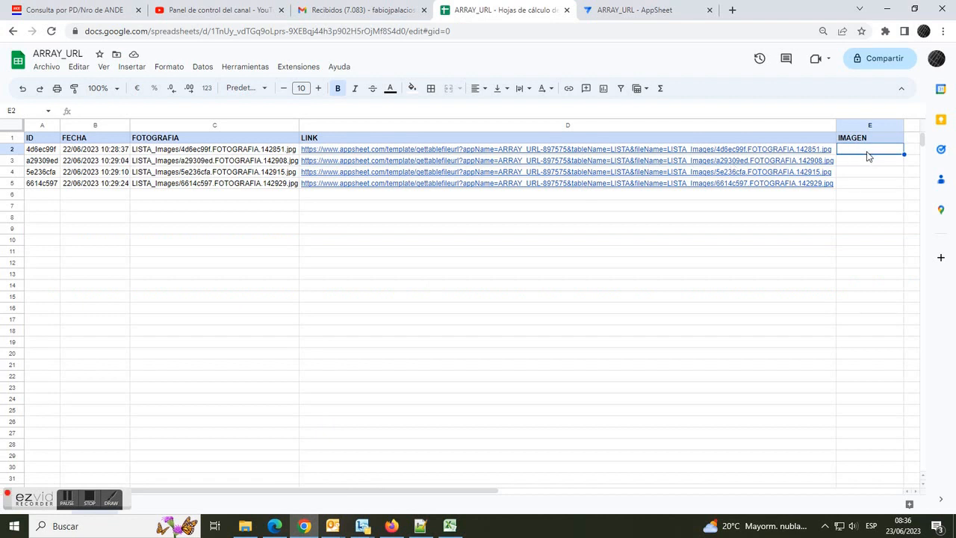
left_click(249, 106)
type("=")
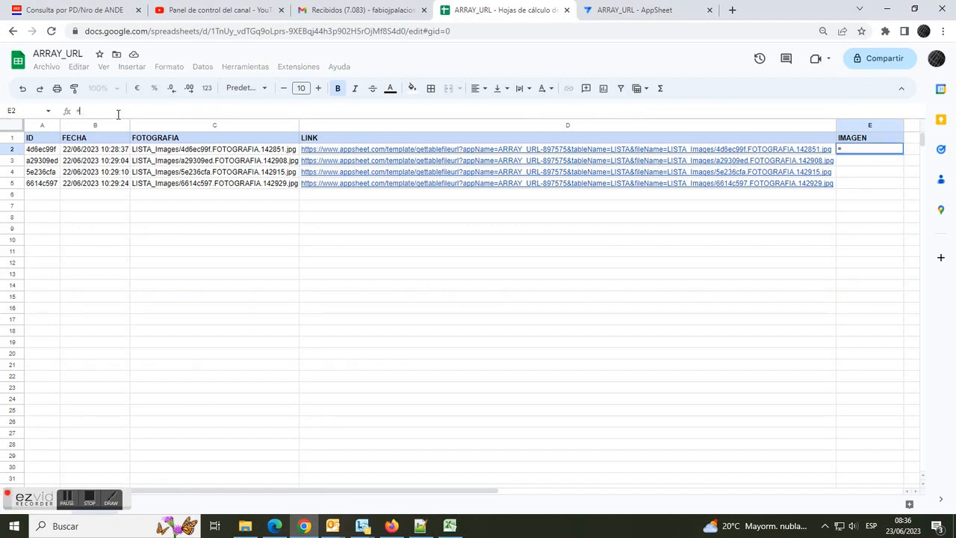
right_click(90, 109)
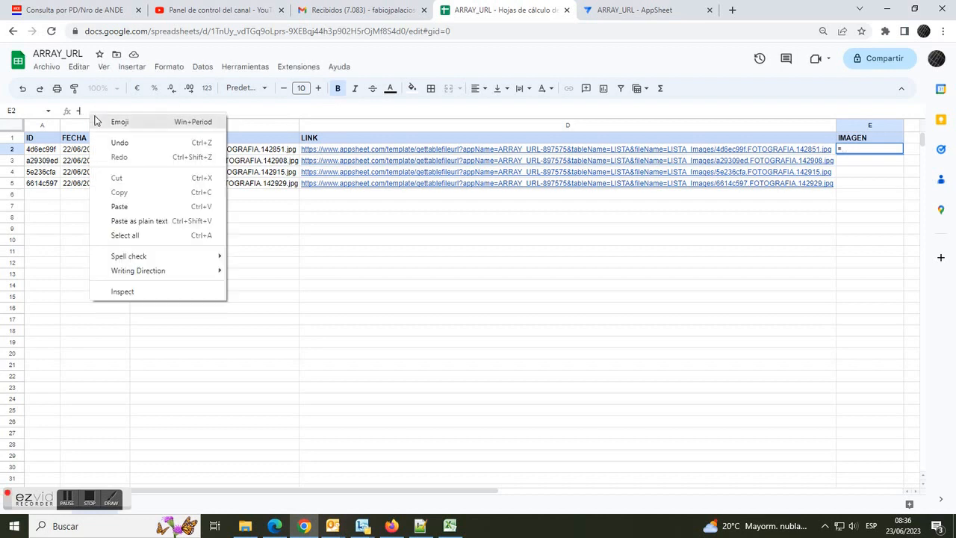
left_click(121, 207)
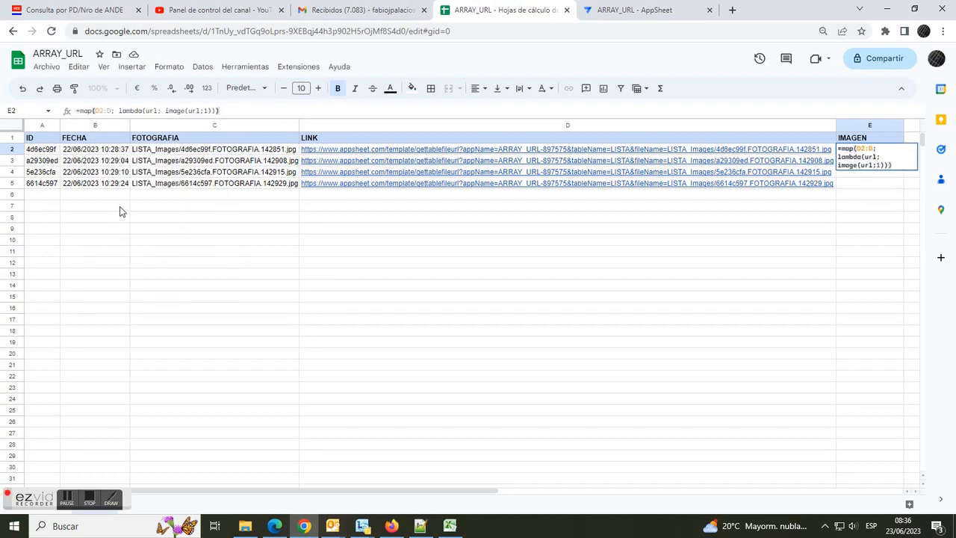
key("Return")
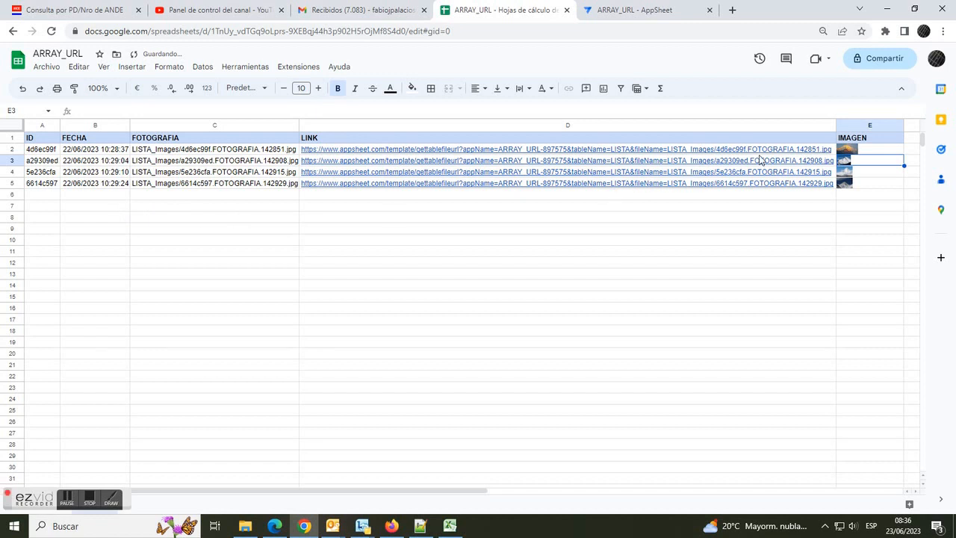
Step: Widen the IMAGEN column and make row 2 taller to enlarge the first photo
left_click(872, 190)
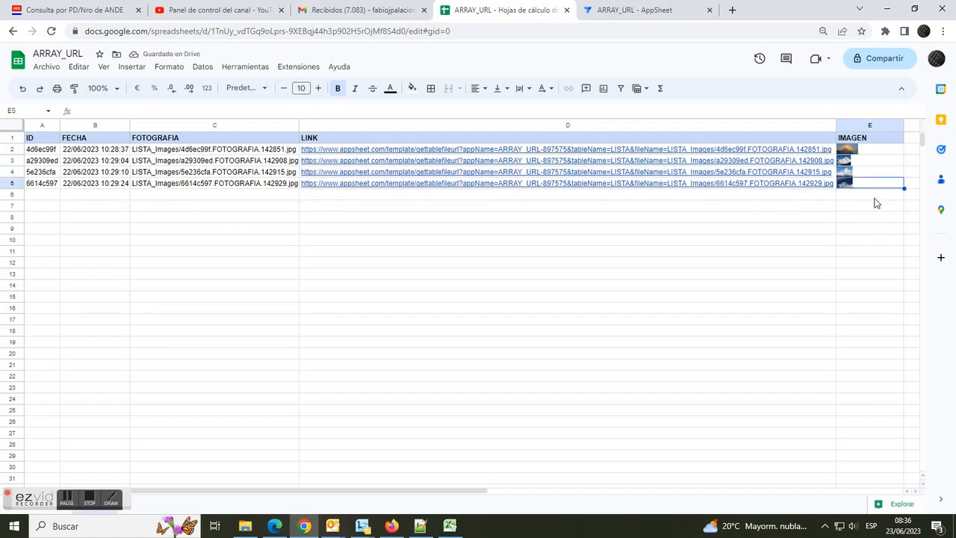
key("ctrl+plus")
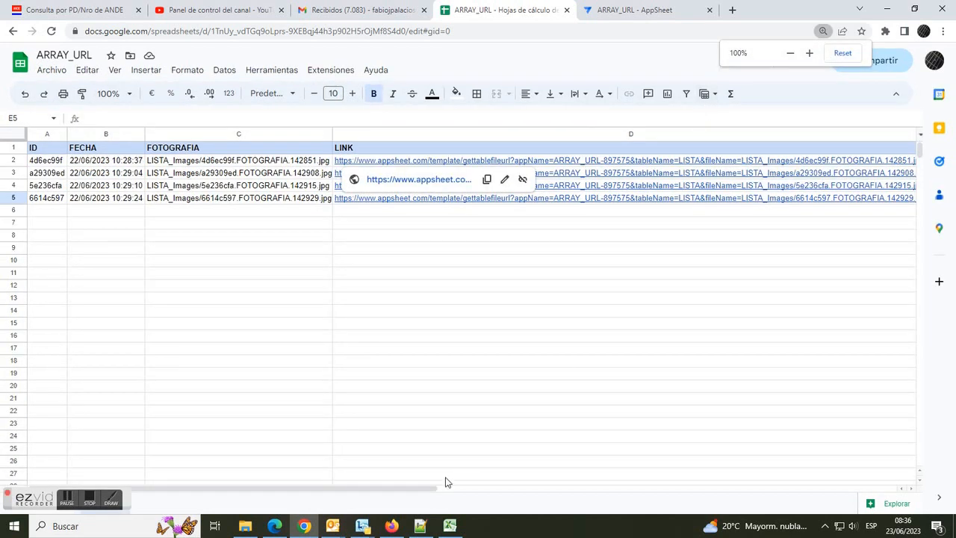
left_click_drag(425, 487, 621, 491)
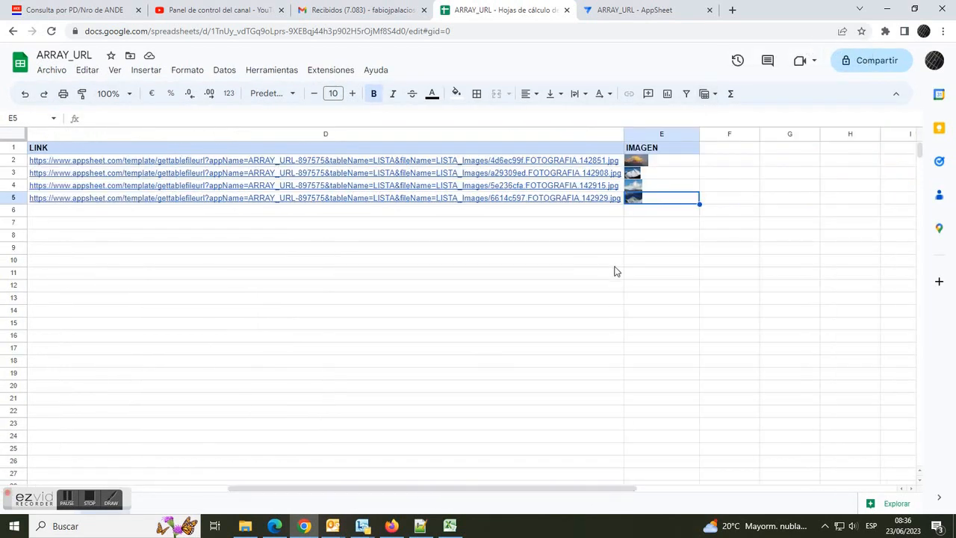
left_click(642, 163)
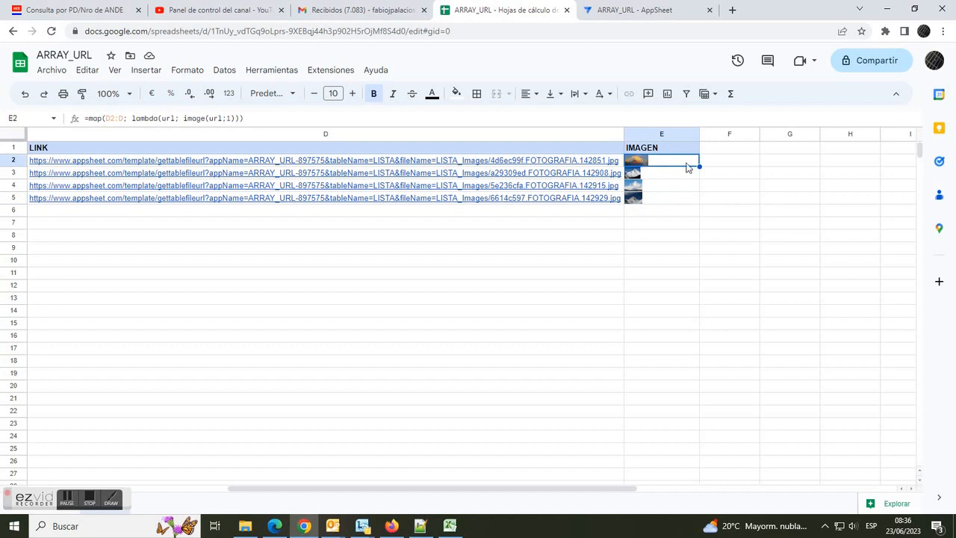
left_click_drag(699, 134, 734, 134)
left_click_drag(13, 166, 15, 196)
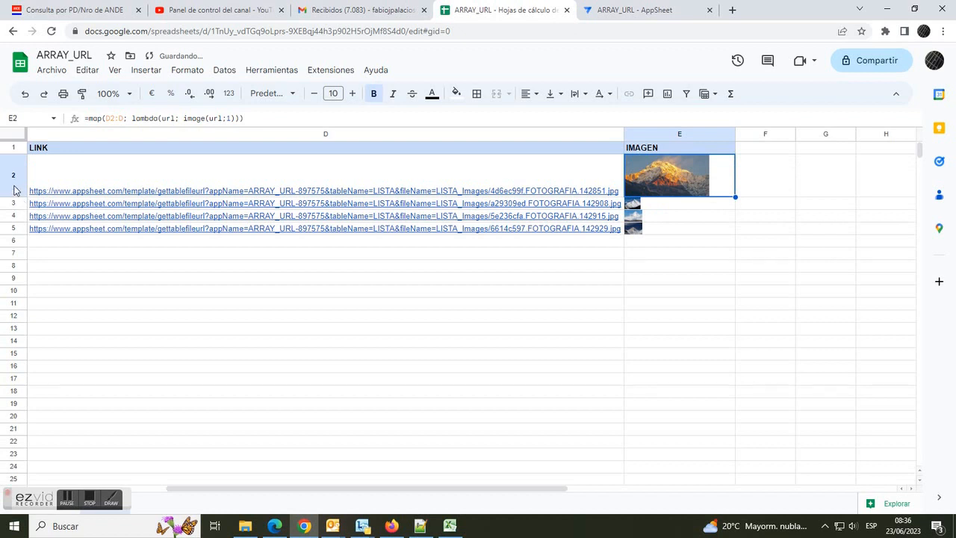
Step: Select the whole sheet and make all rows equally taller so every photo displays larger
left_click(14, 138)
left_click_drag(14, 152, 16, 169)
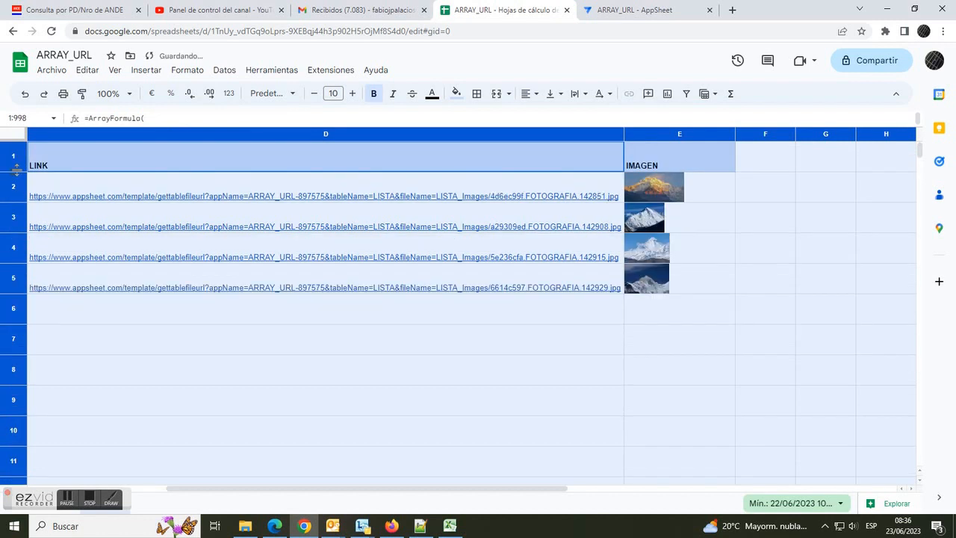
left_click(750, 338)
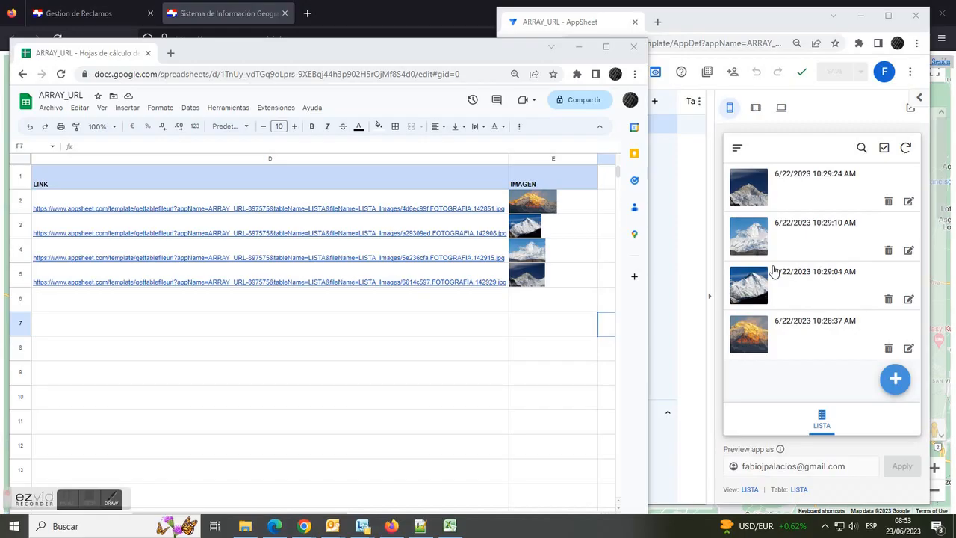
left_click(897, 380)
left_click(856, 271)
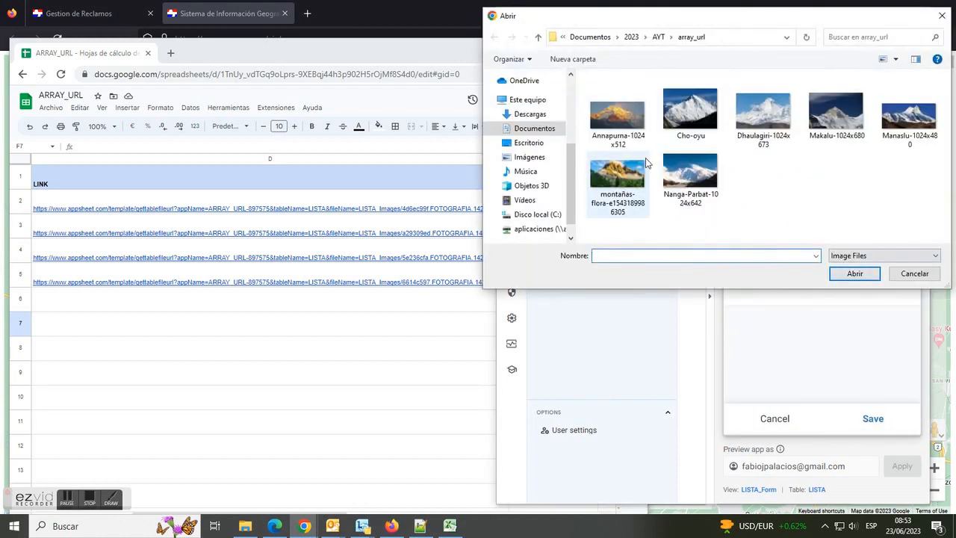
left_click(624, 175)
left_click(854, 273)
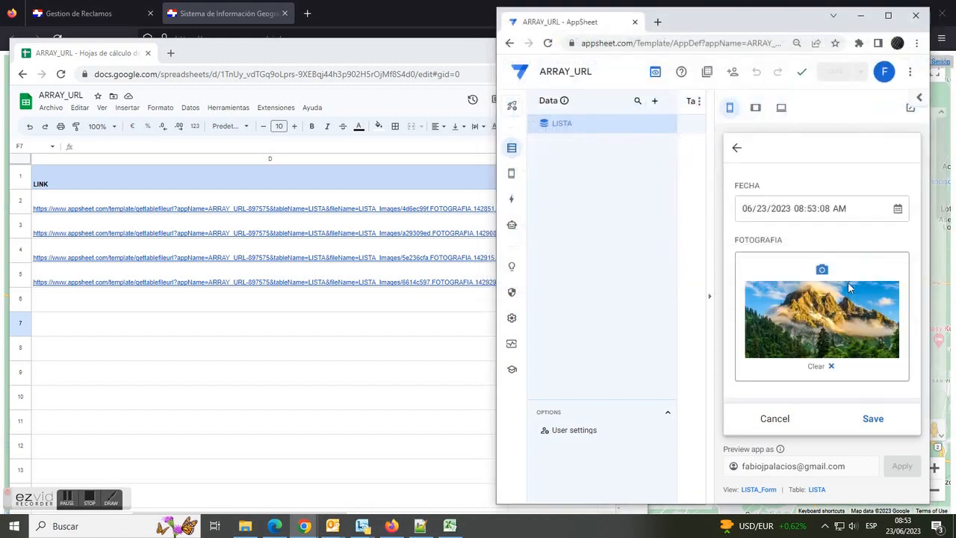
left_click(873, 419)
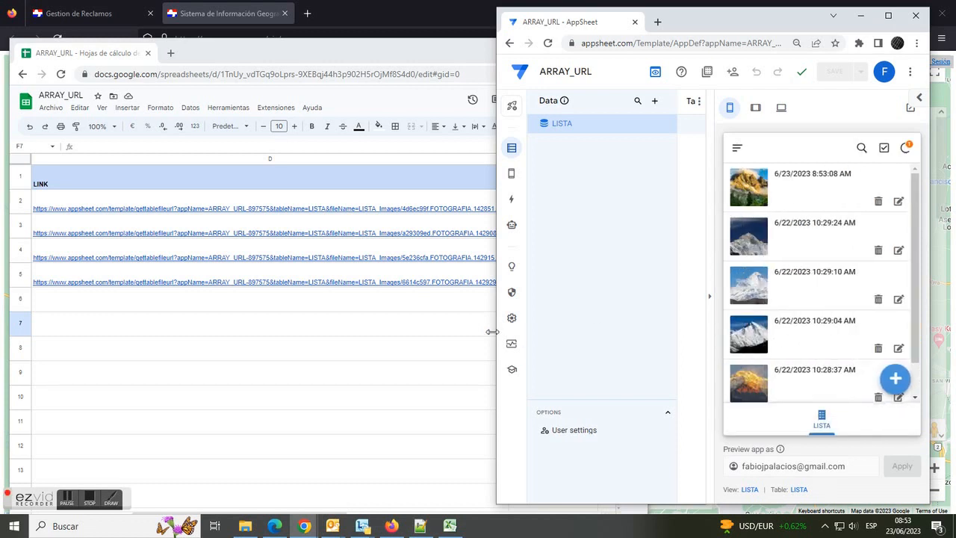
Step: Narrow the AppSheet window to uncover the sheet, and check the new record's image, link and FECHA value in row 6
left_click_drag(496, 327, 631, 331)
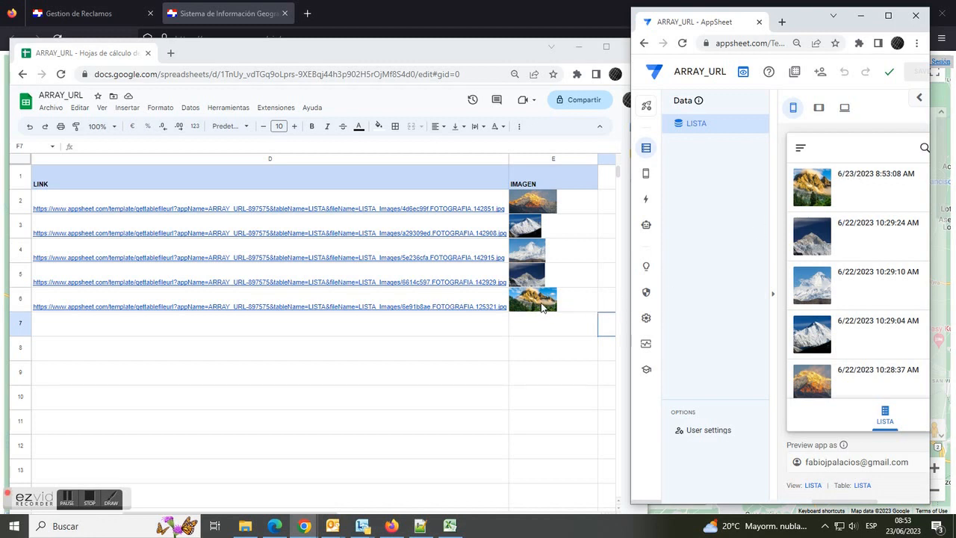
left_click(473, 58)
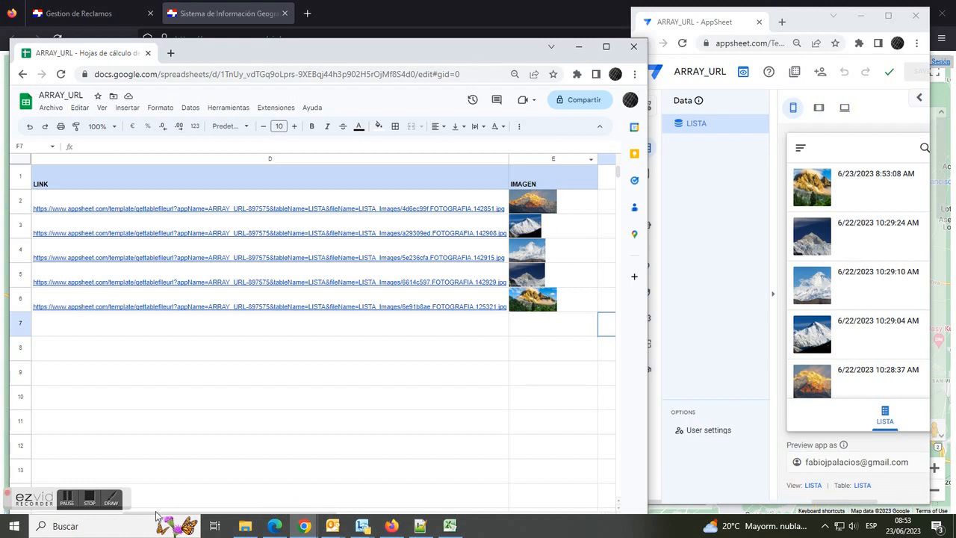
left_click_drag(157, 516, 52, 522)
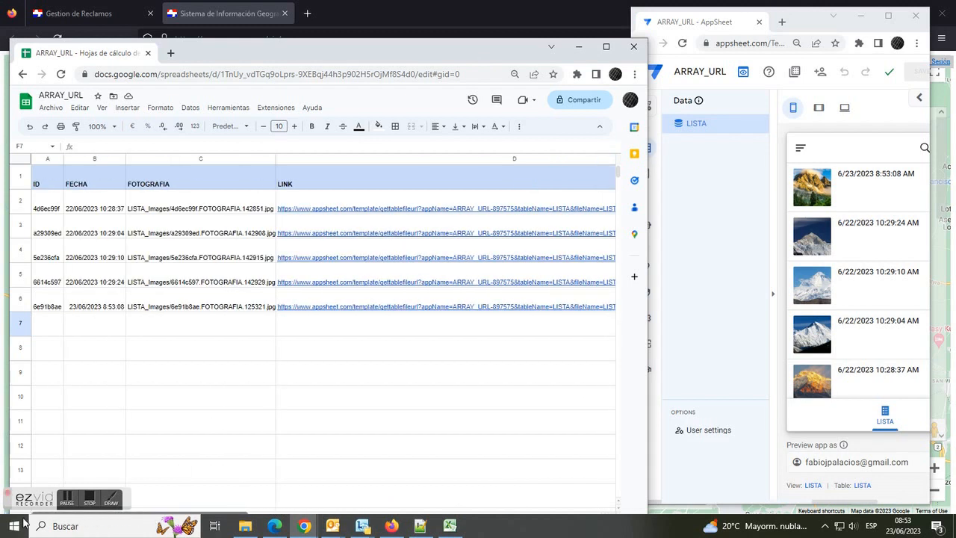
left_click(84, 311)
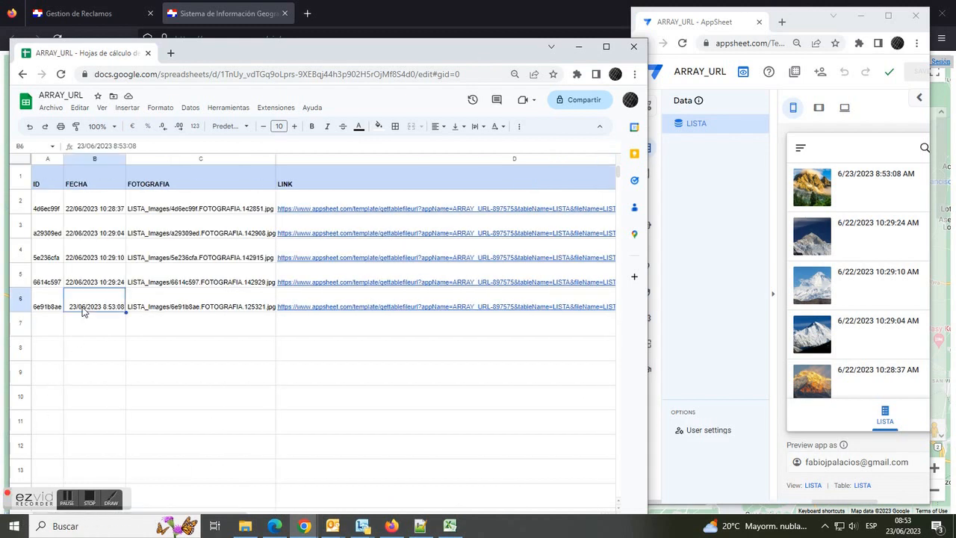
Step: Open the new record's detail view in AppSheet and compare its date and photo with row 6 of the sheet
left_click(857, 199)
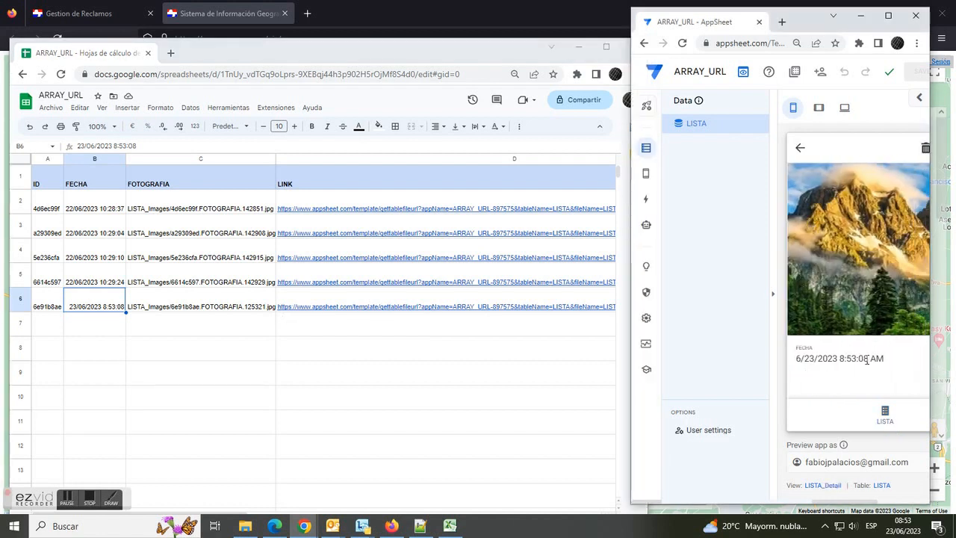
left_click_drag(883, 360, 800, 359)
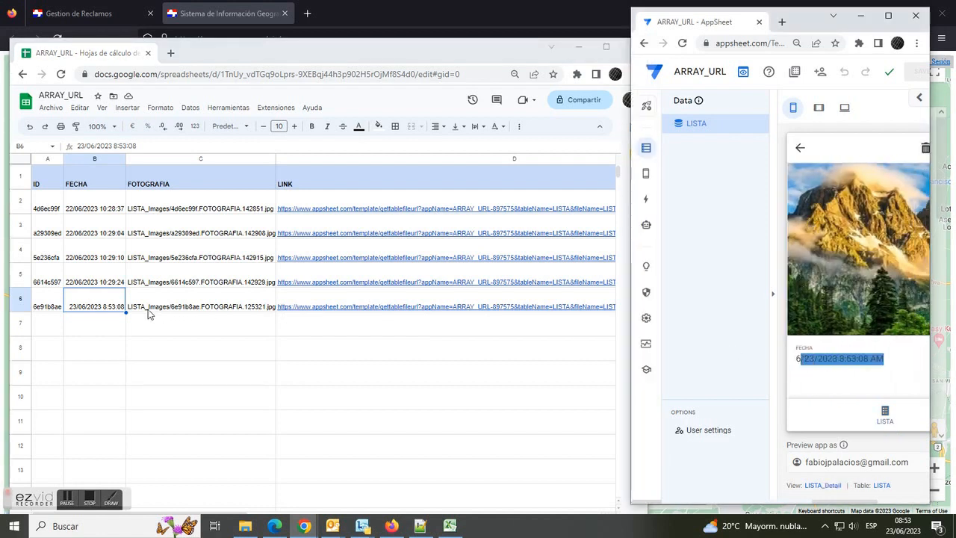
left_click_drag(172, 512, 277, 512)
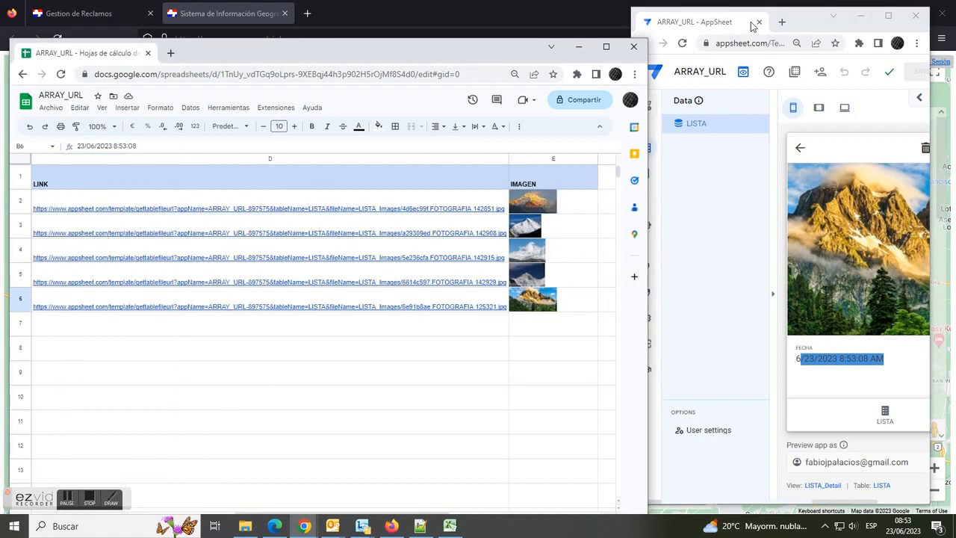